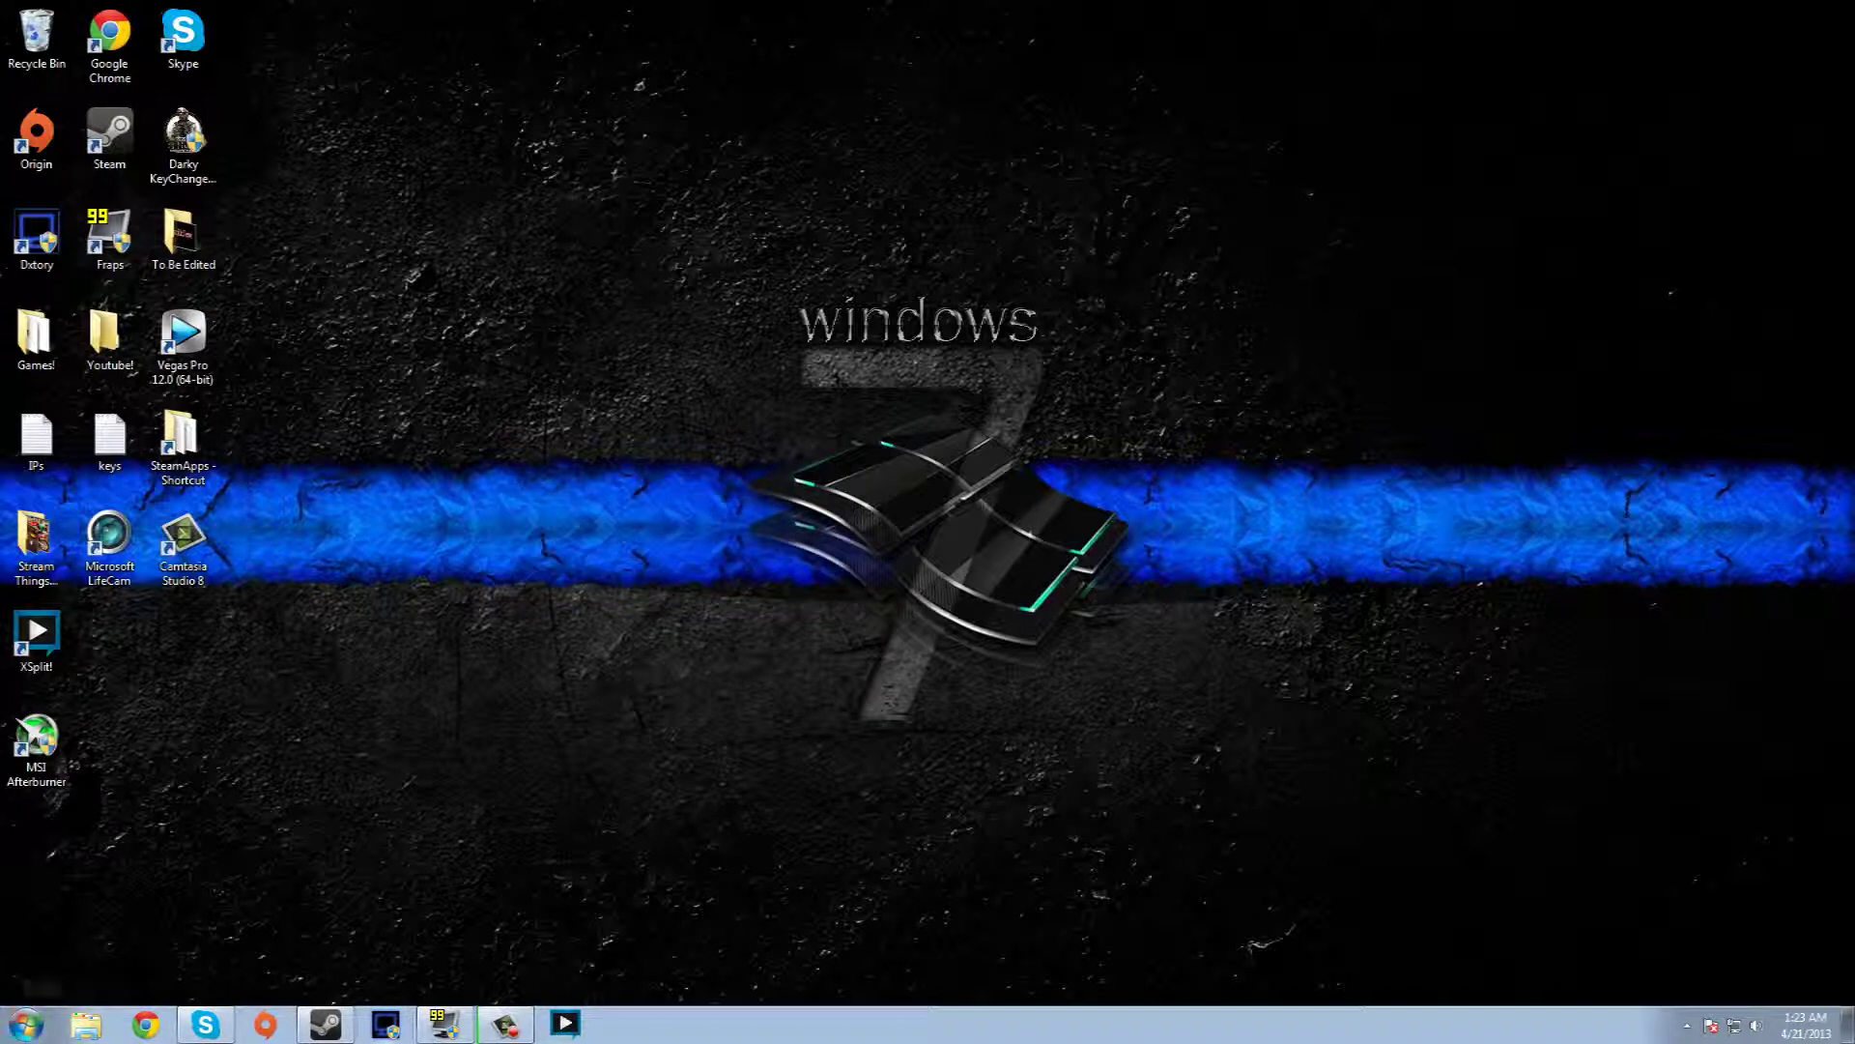
Open the Documents library from the taskbar
left_click(26, 1024)
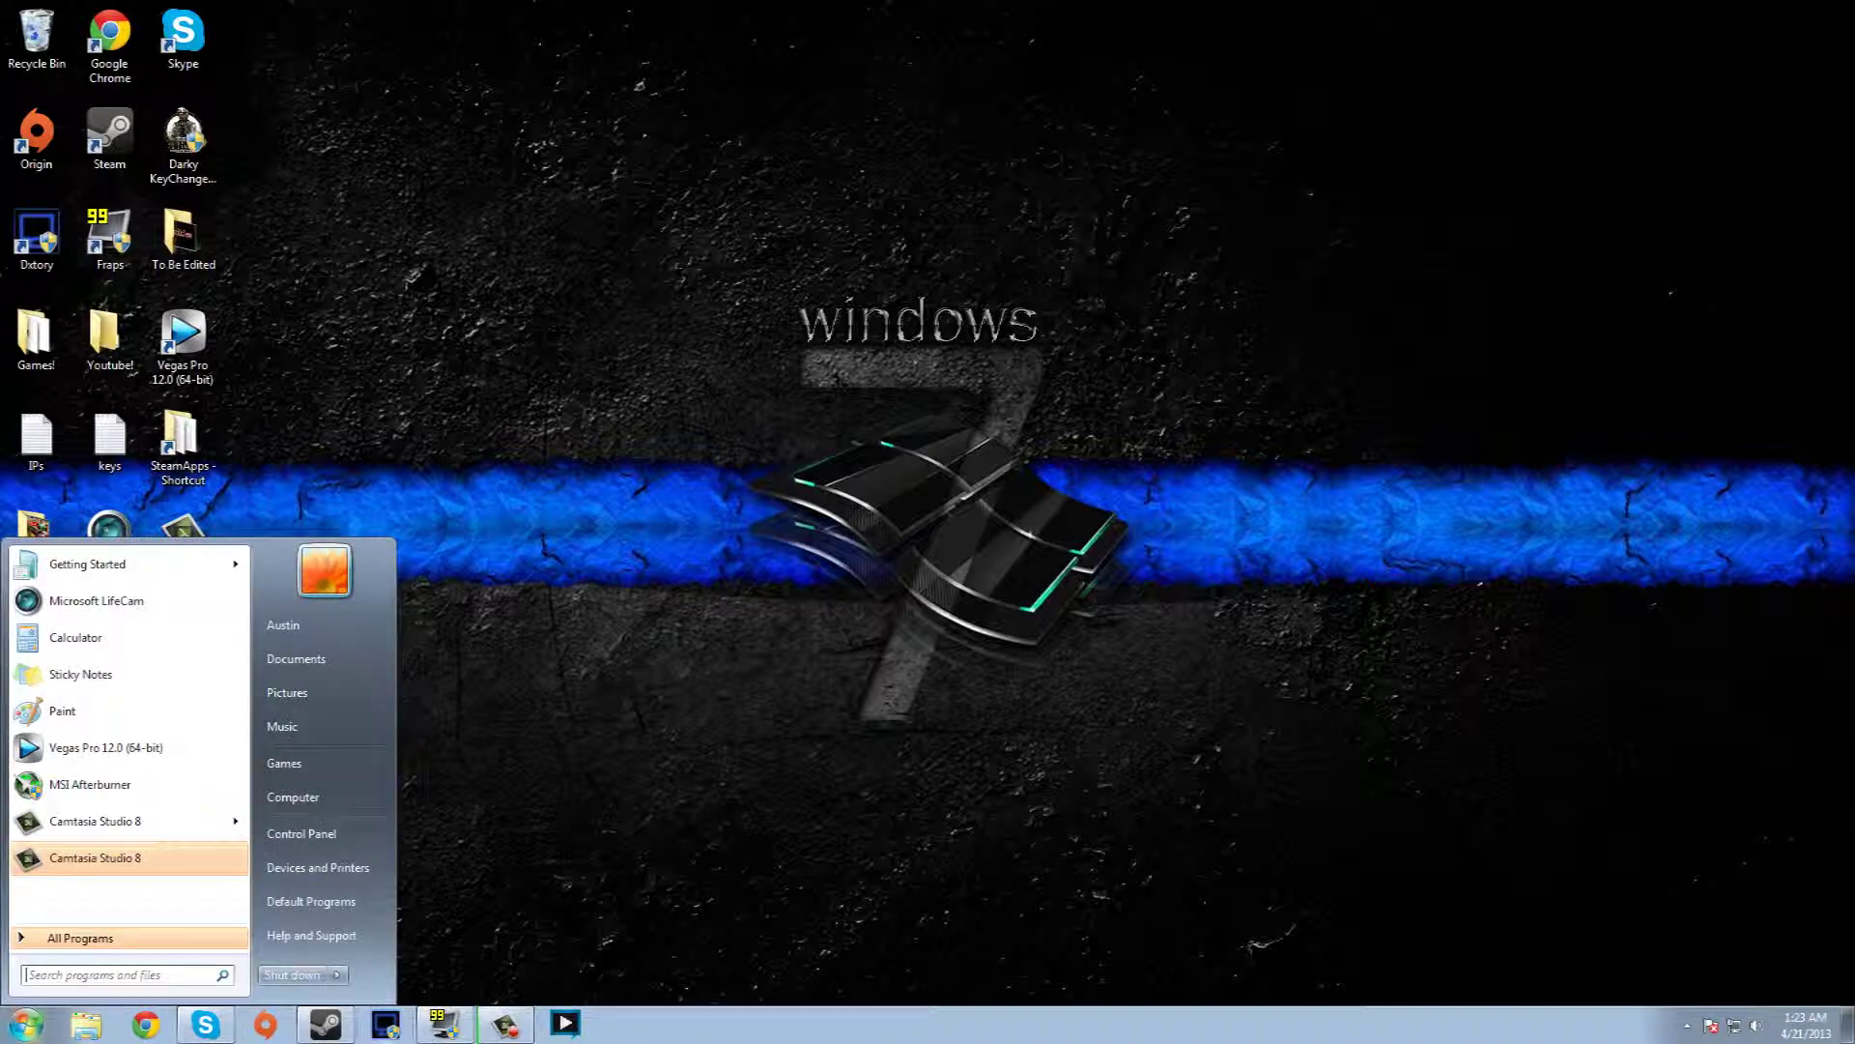
left_click(27, 1025)
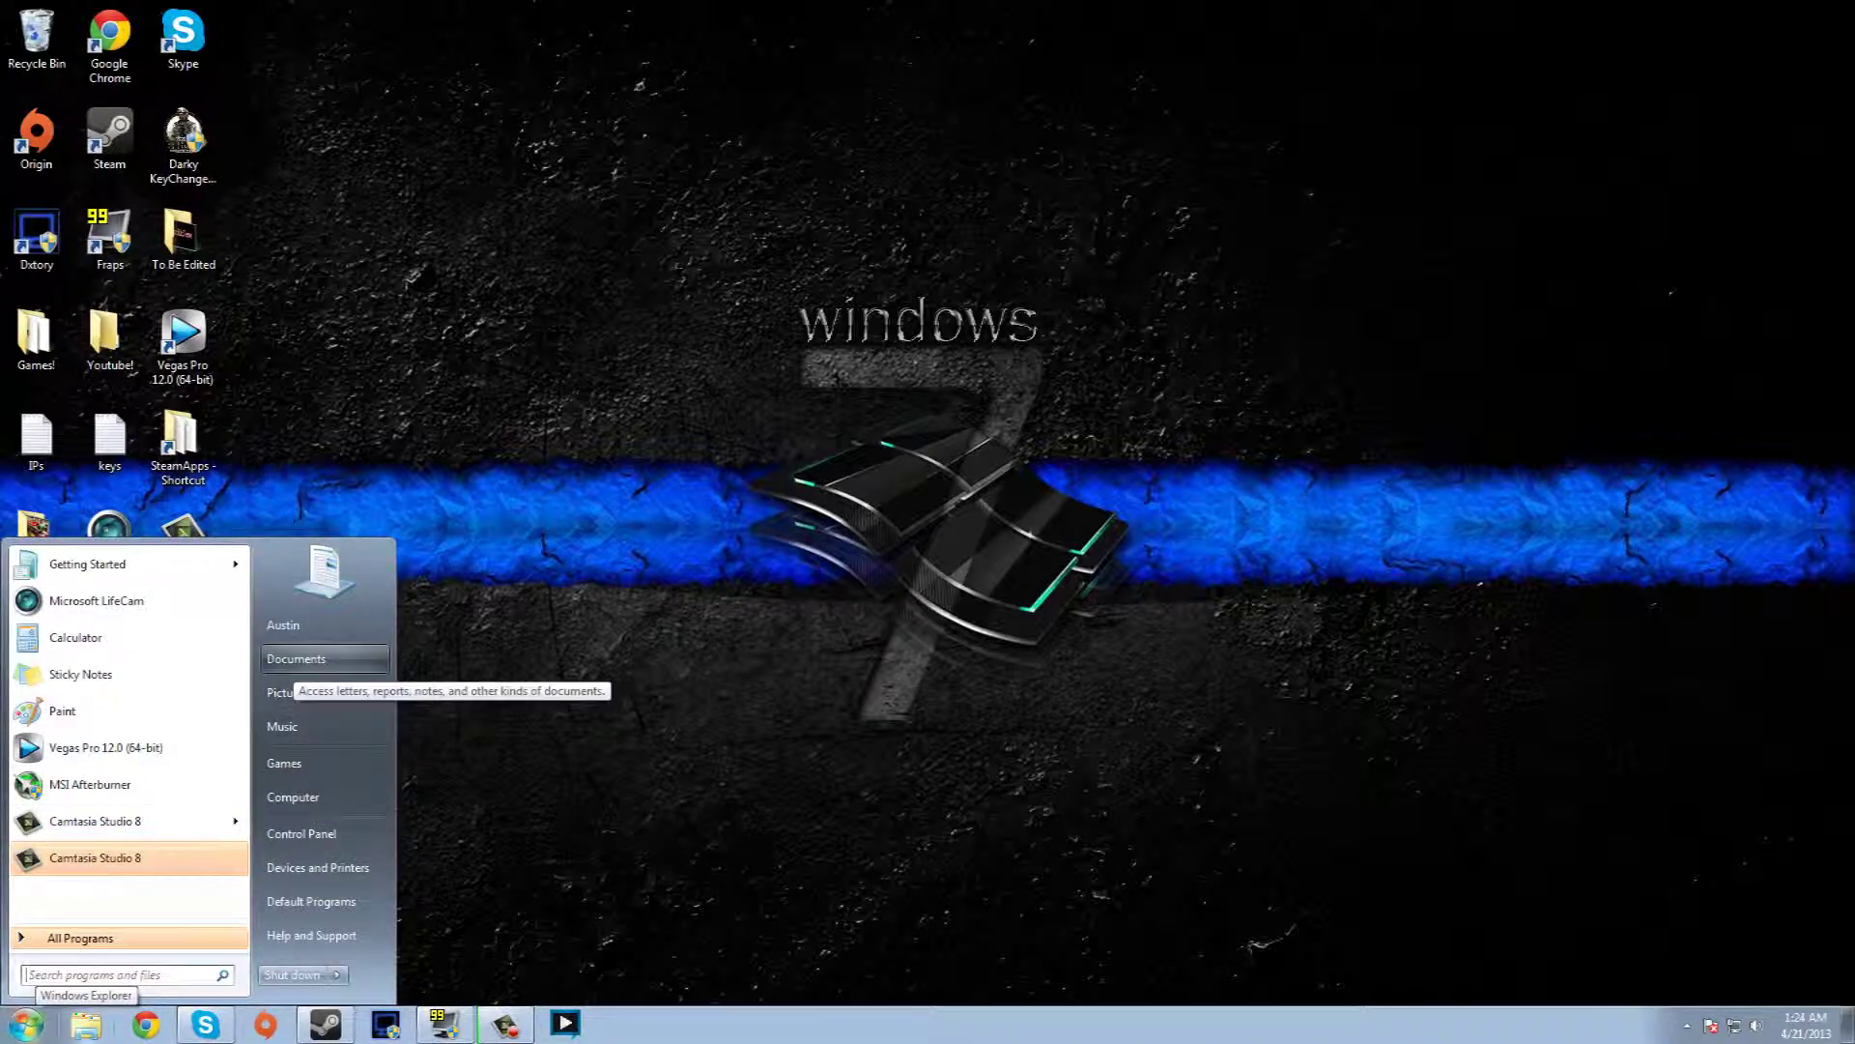
left_click(296, 658)
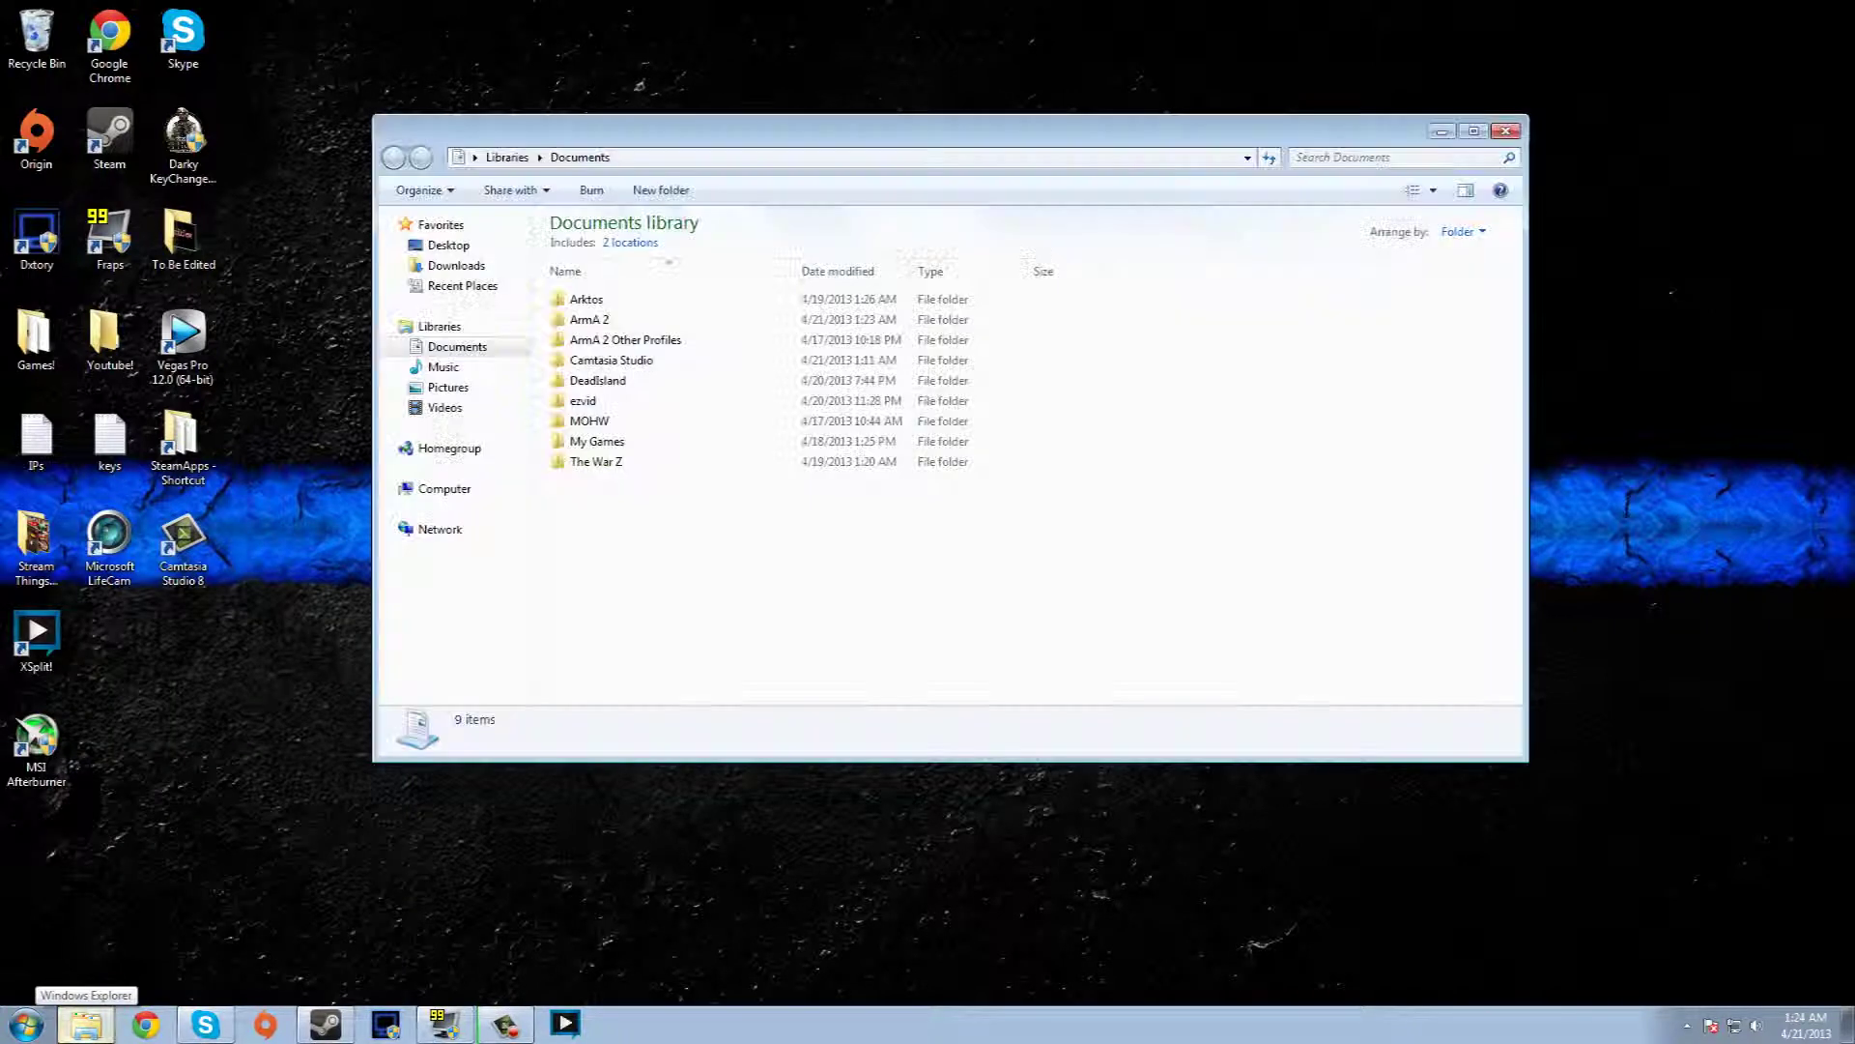
Open the ArmA 2 folder in Documents and select its main profile file
left_click_drag(660, 586, 667, 374)
left_click(590, 319)
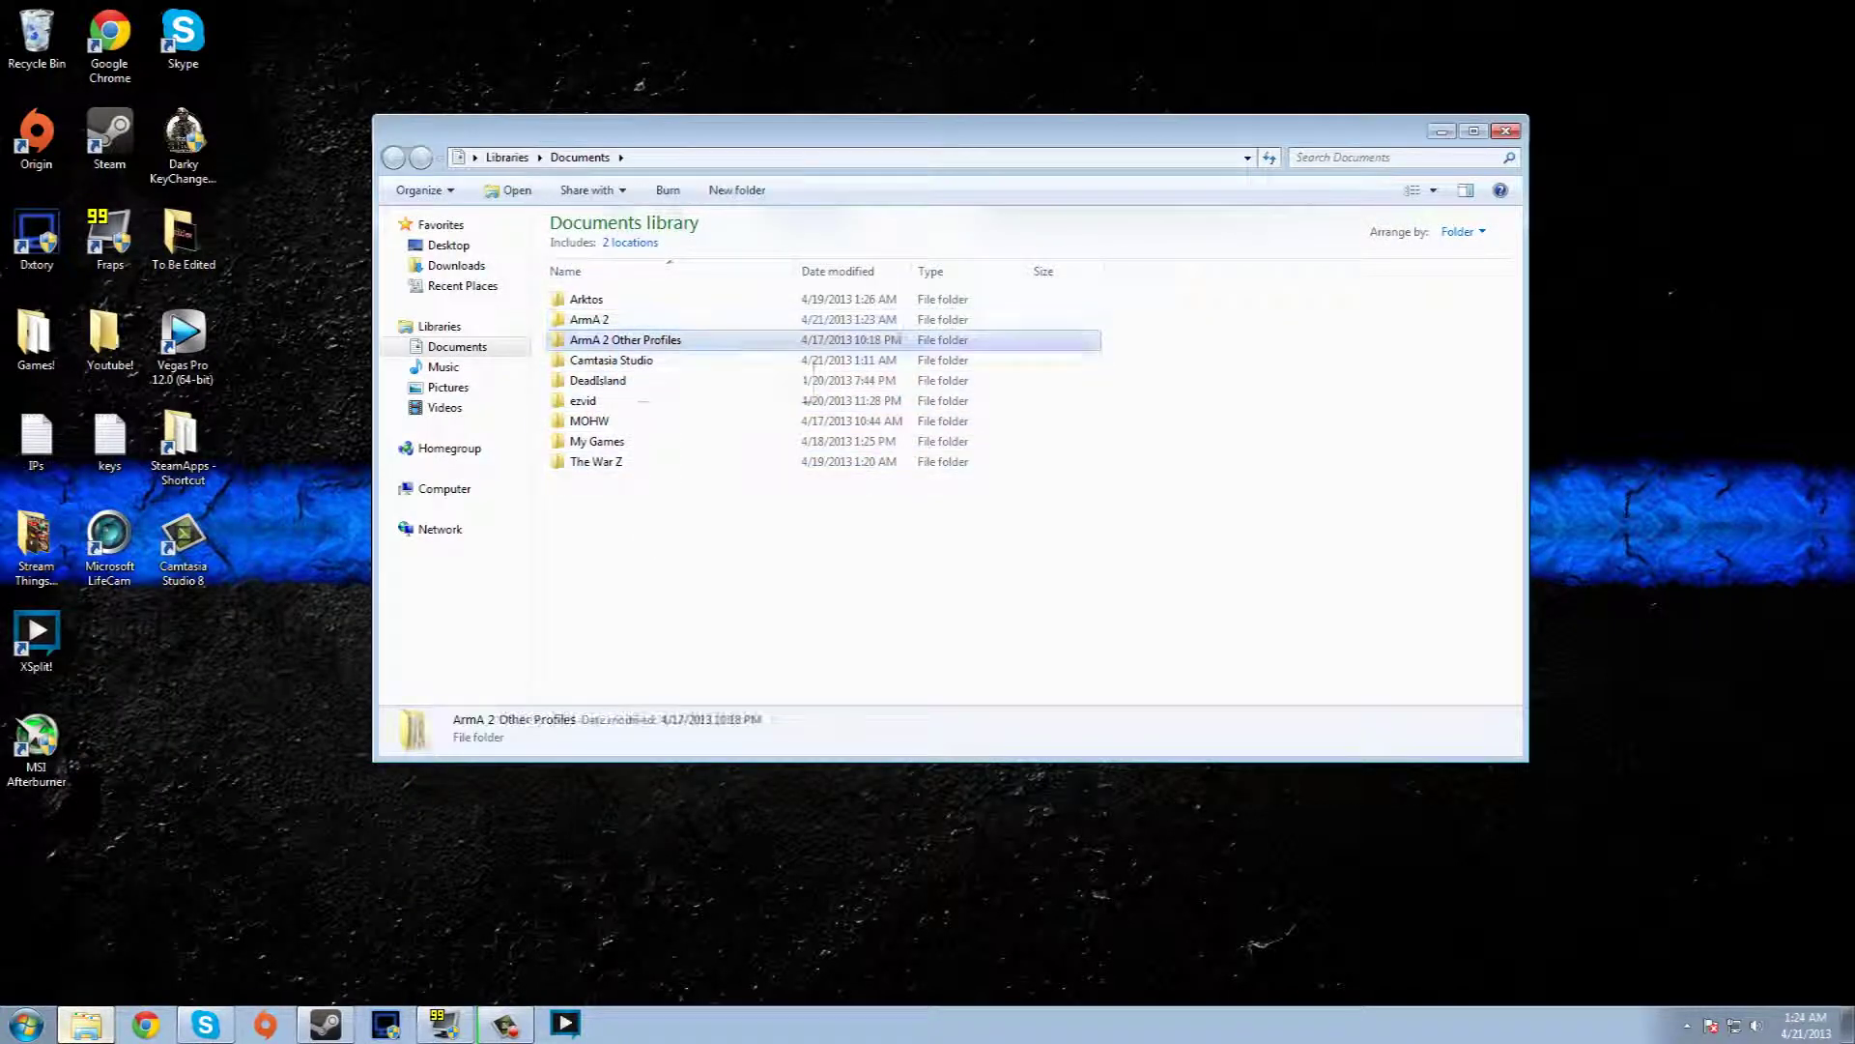
left_click(625, 340, "ctrl")
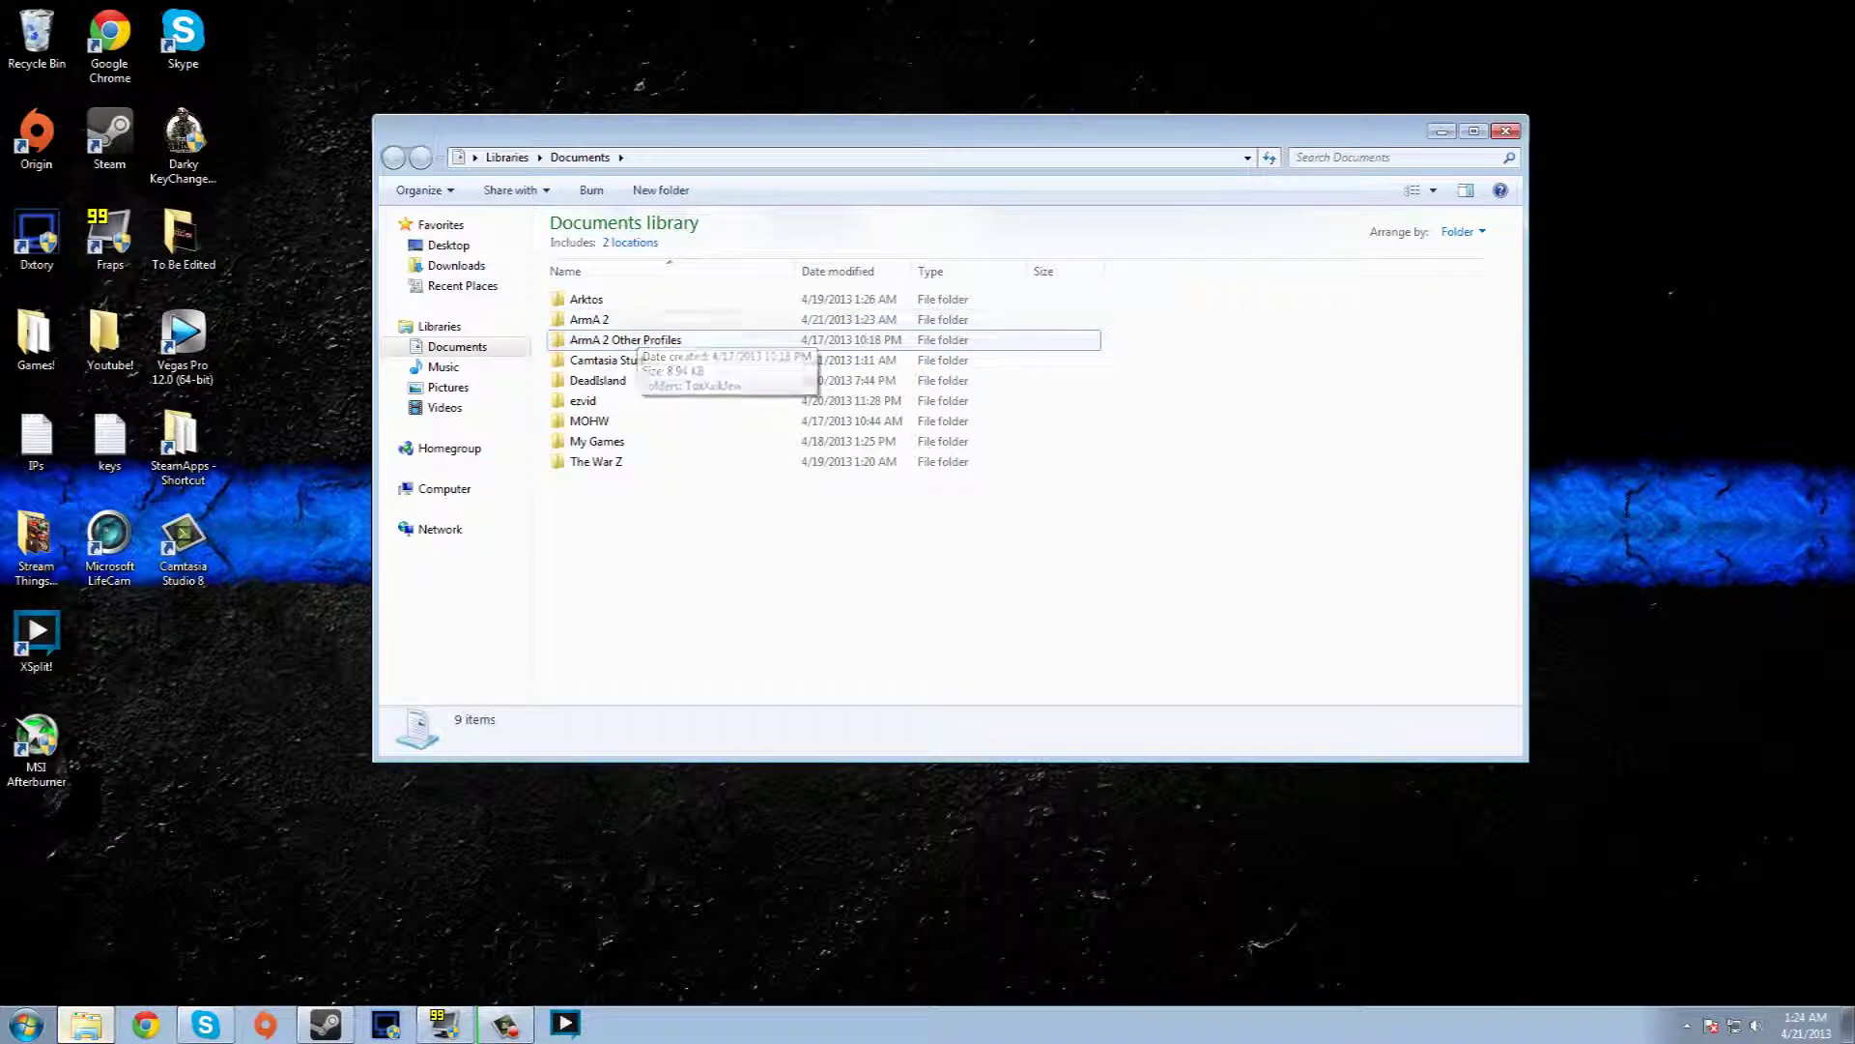
double_click(595, 320)
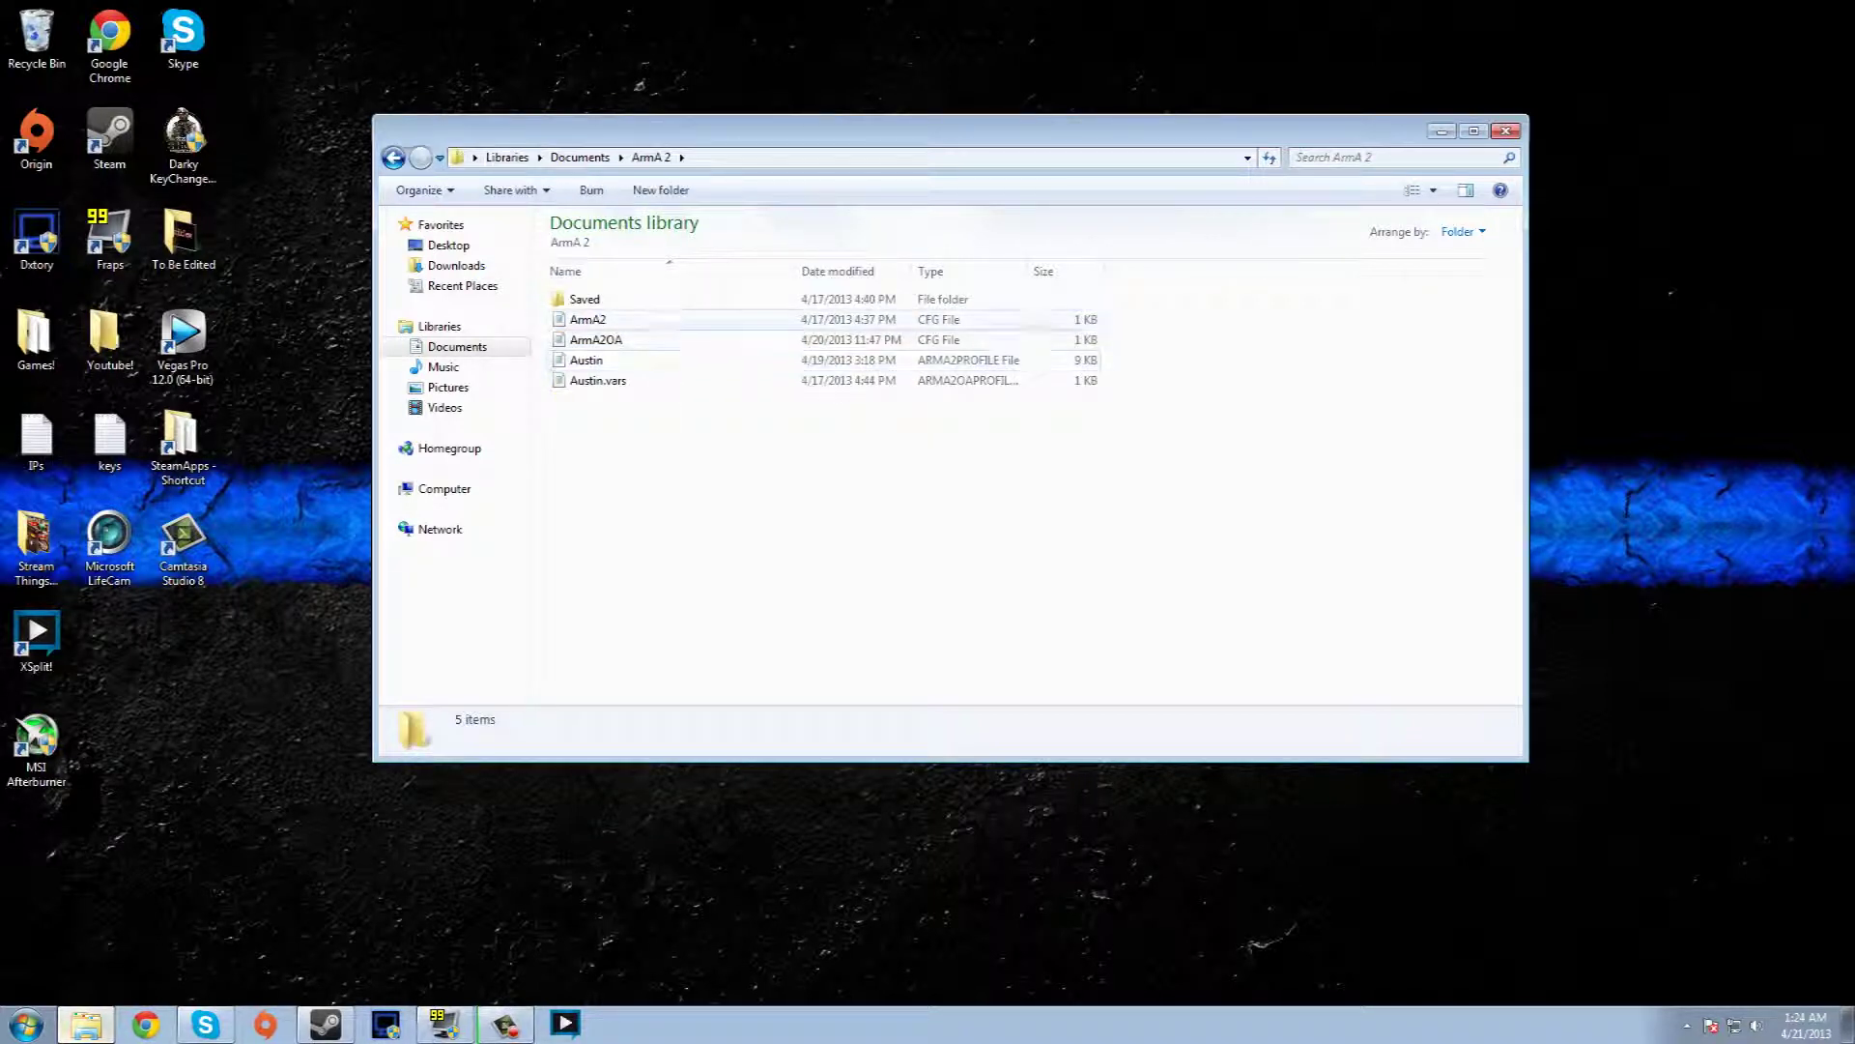
left_click(586, 360)
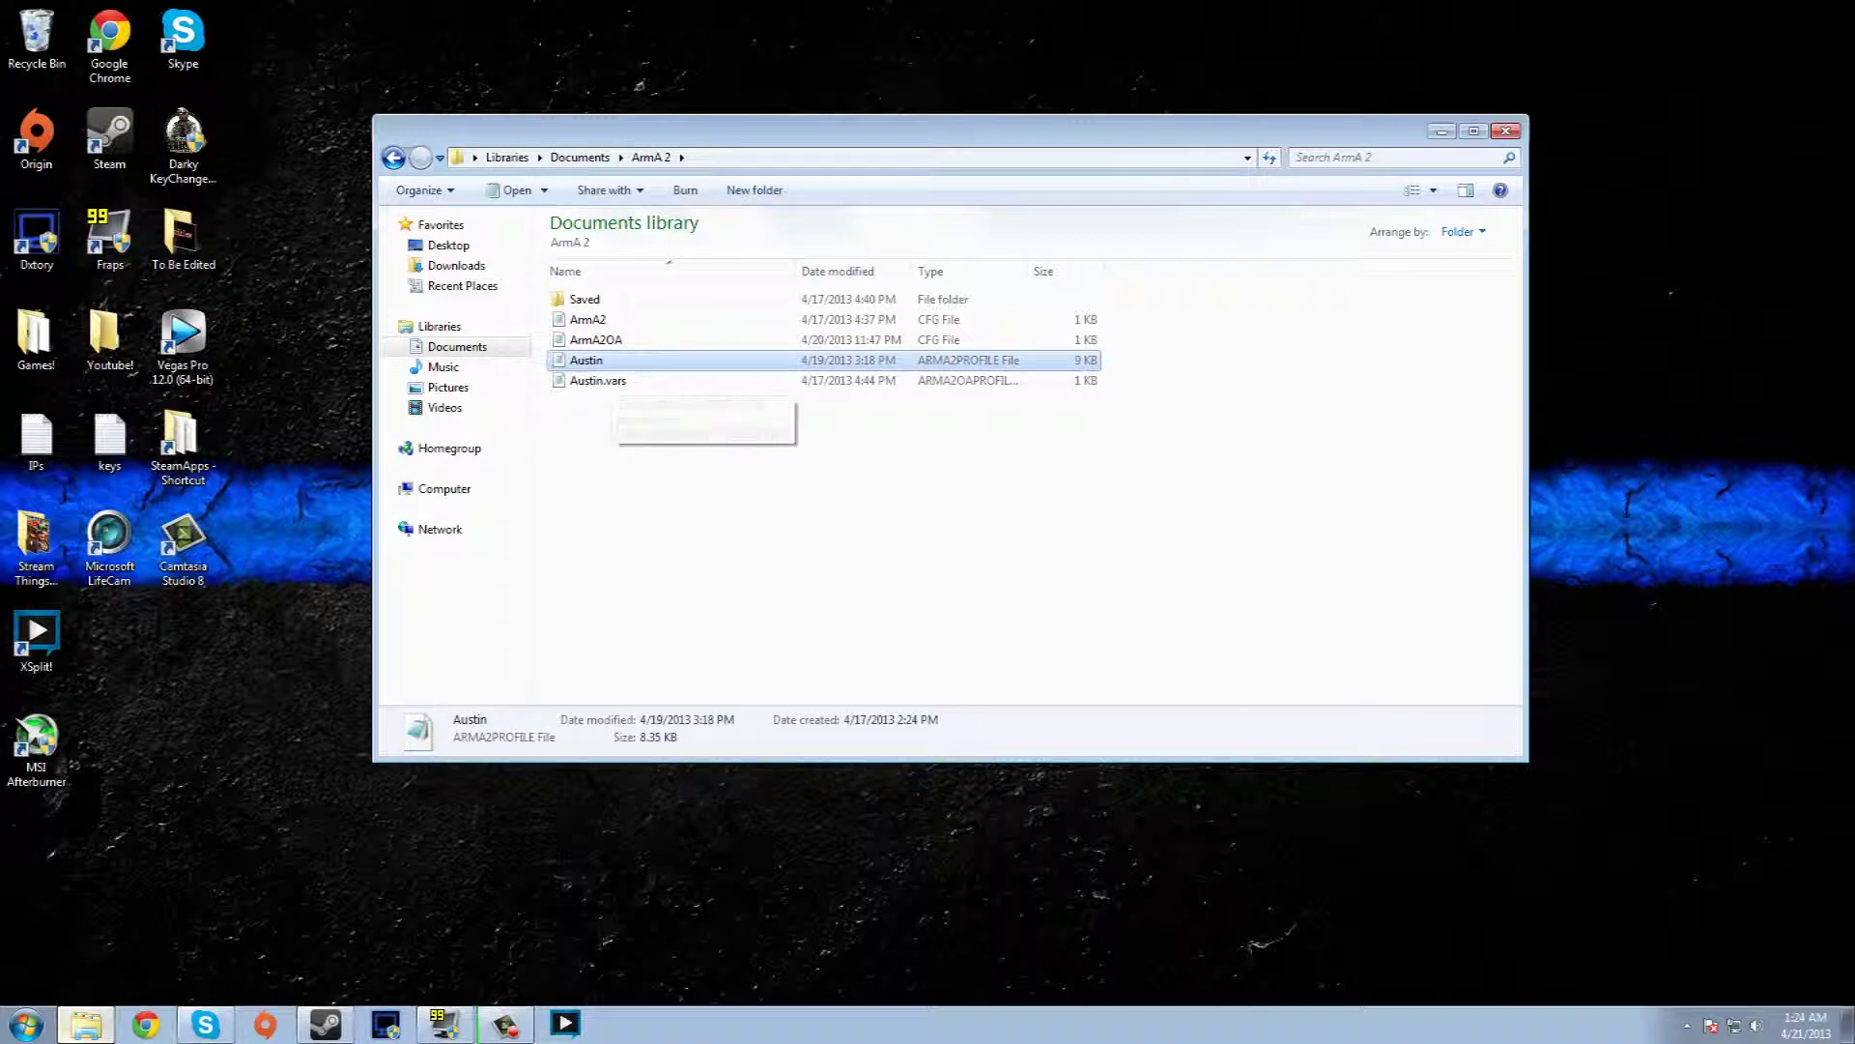
left_click(597, 380)
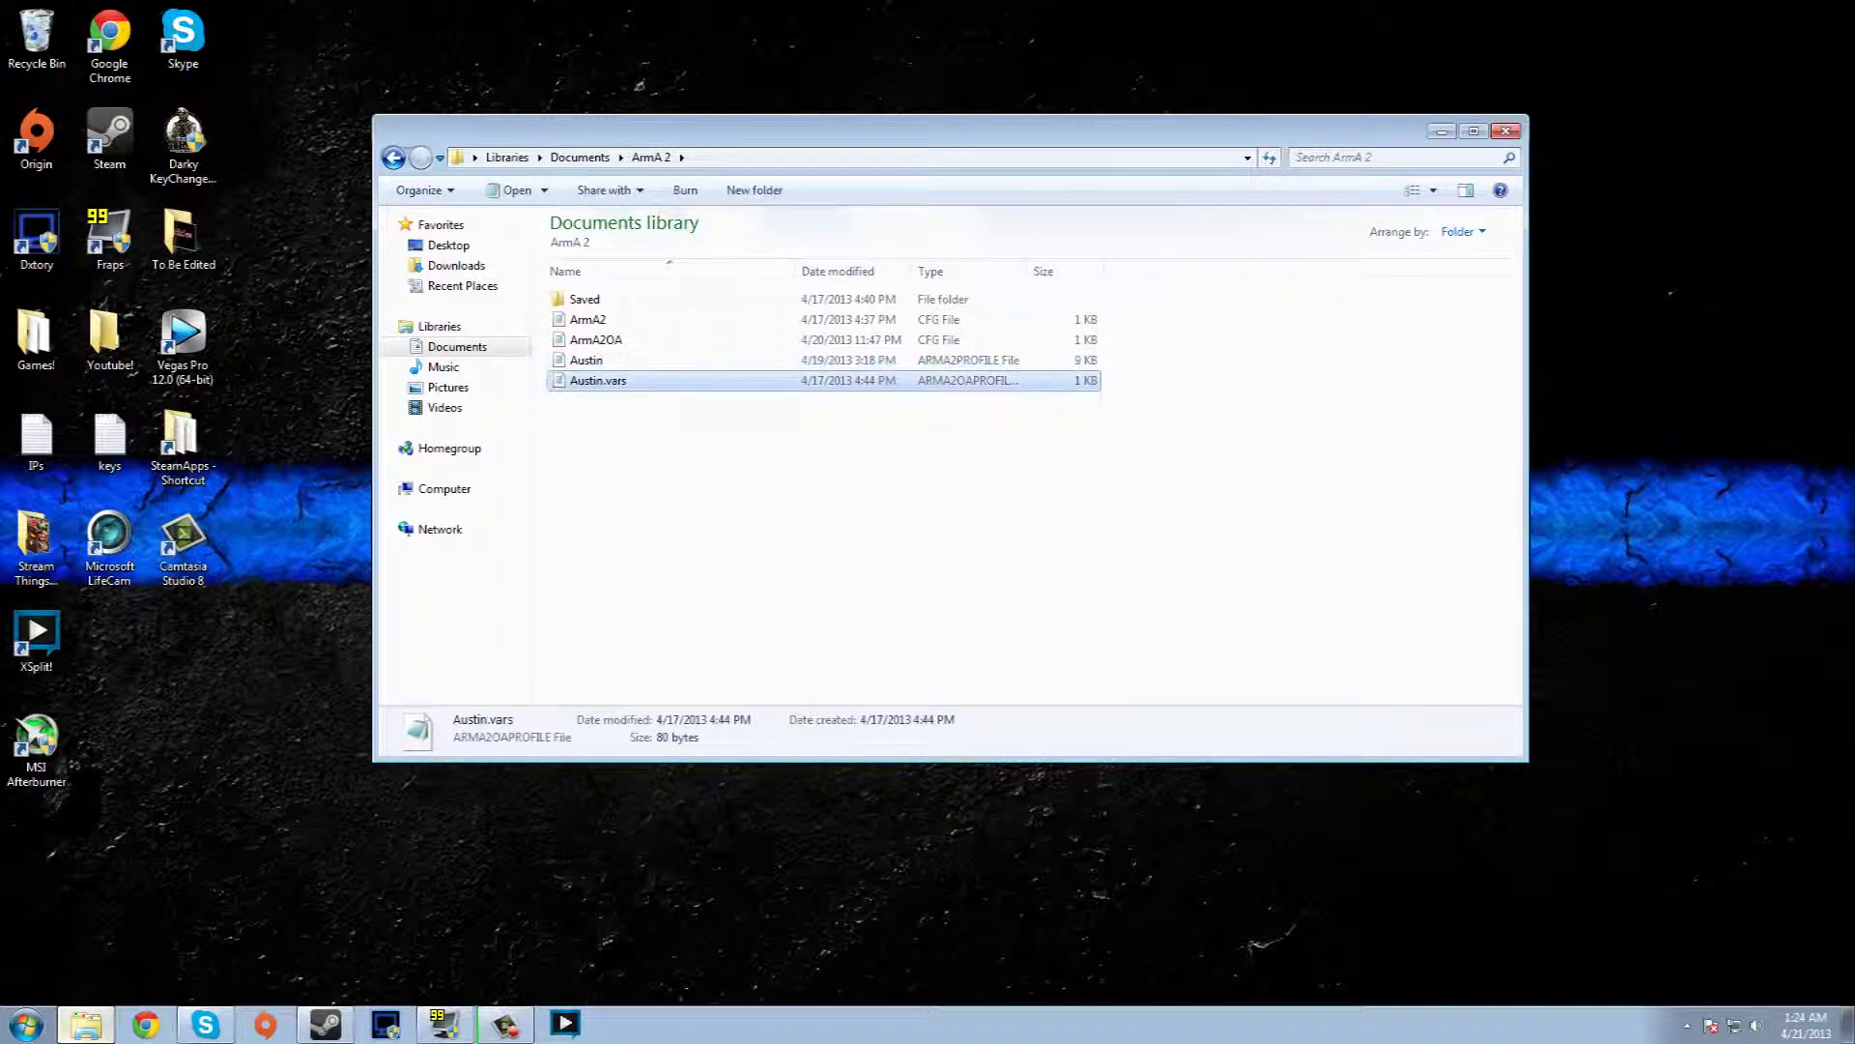
left_click(586, 359)
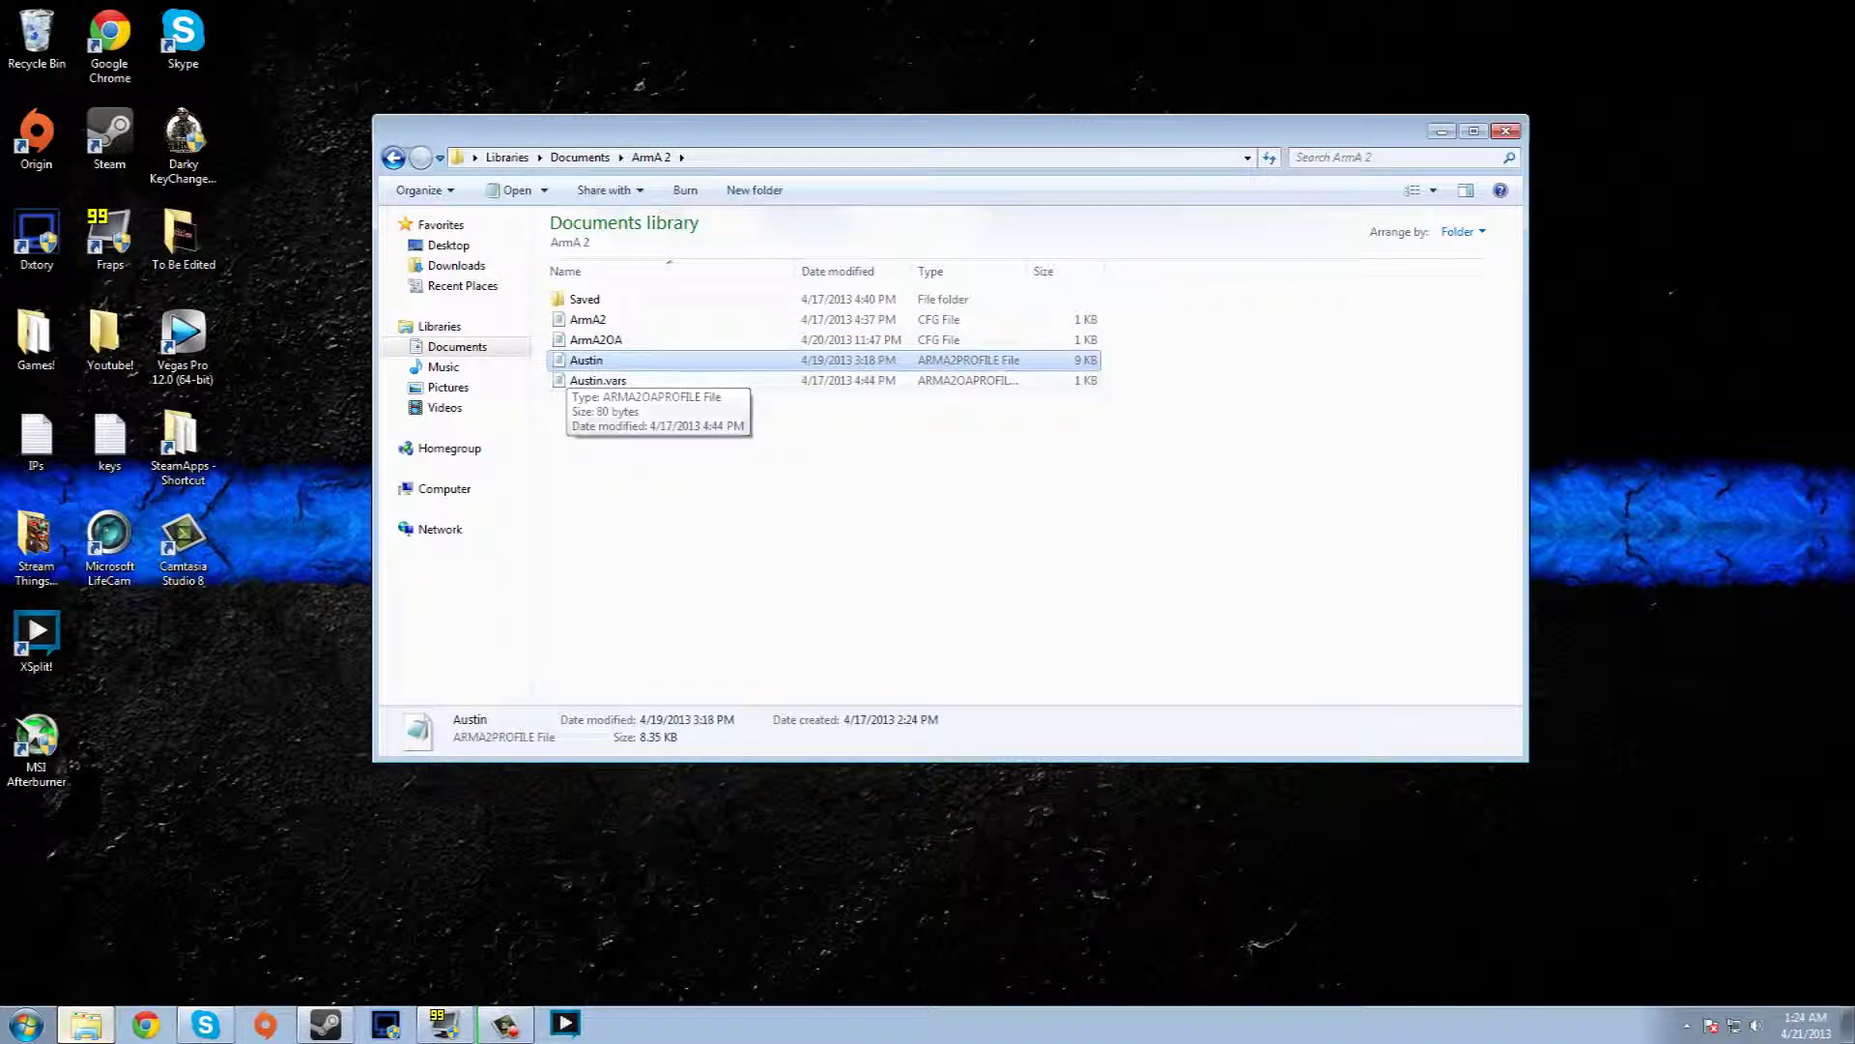
key("Return")
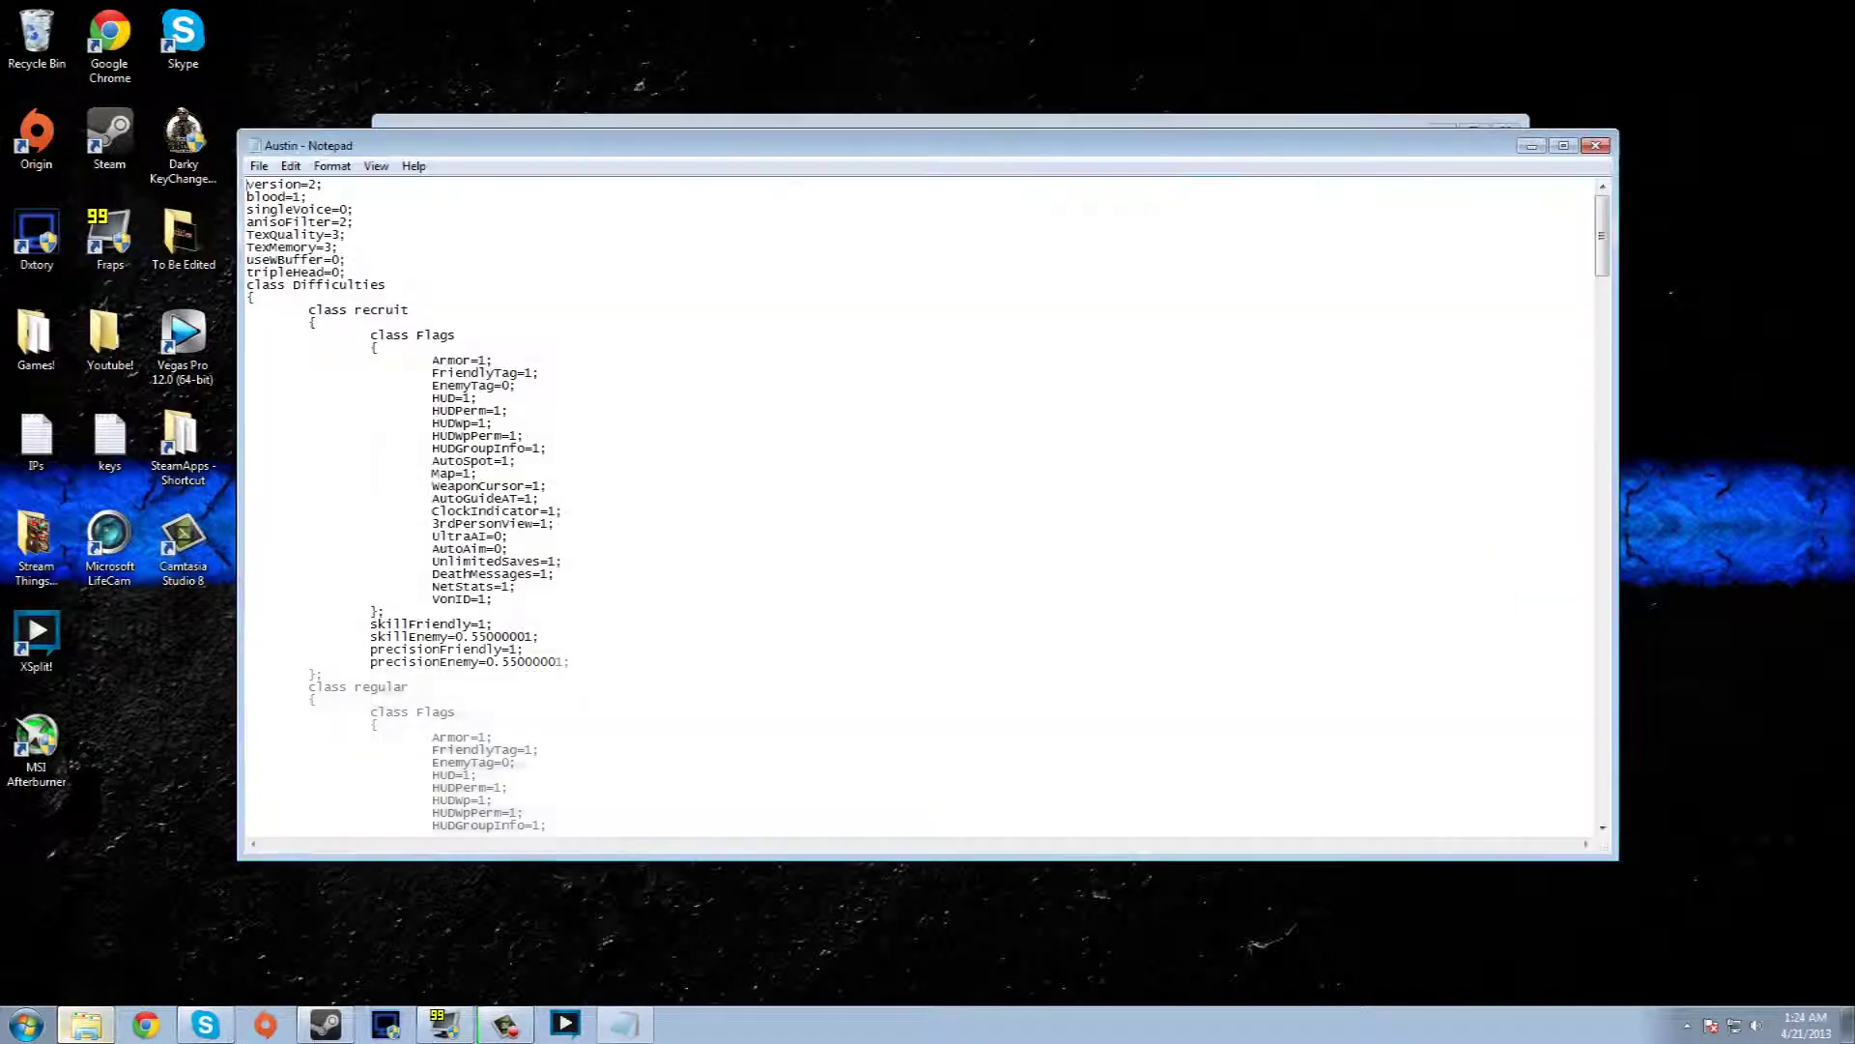
left_click_drag(248, 185, 347, 250)
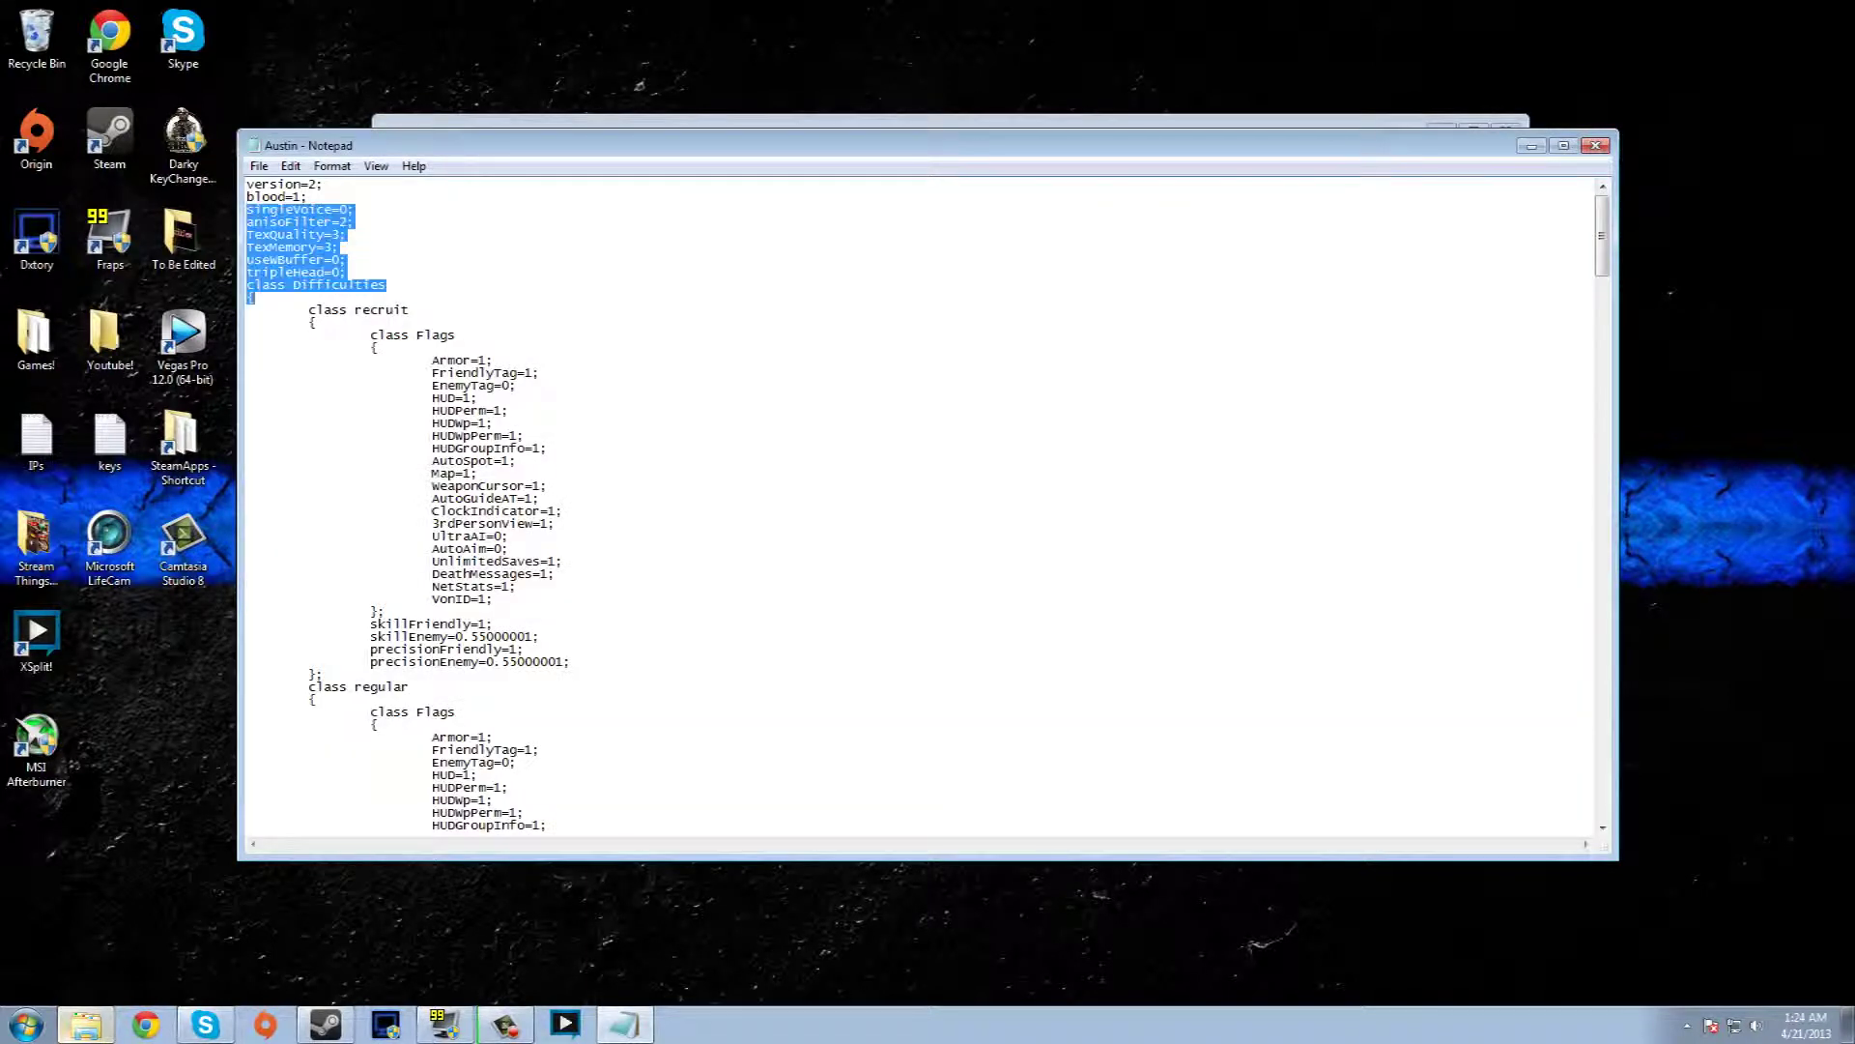
left_click(348, 221)
left_click_drag(247, 205, 348, 254)
left_click(316, 221)
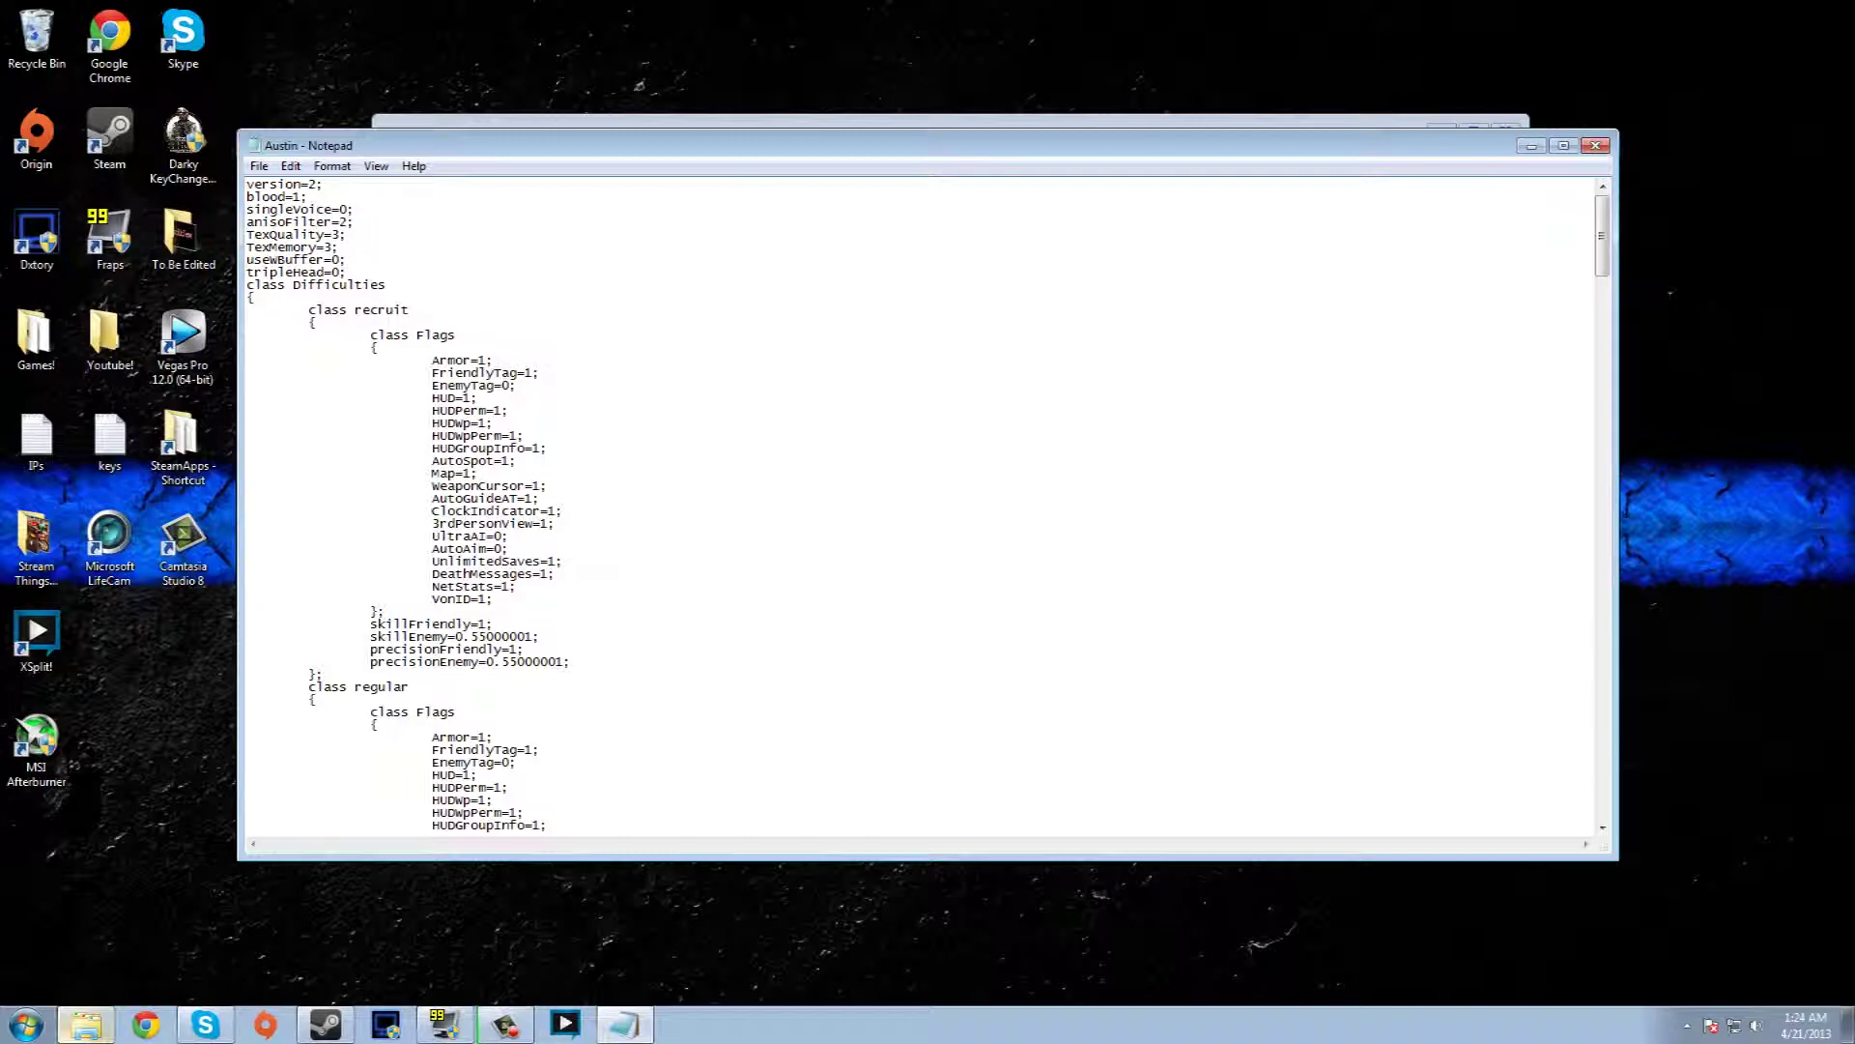
left_click_drag(1601, 232, 1602, 783)
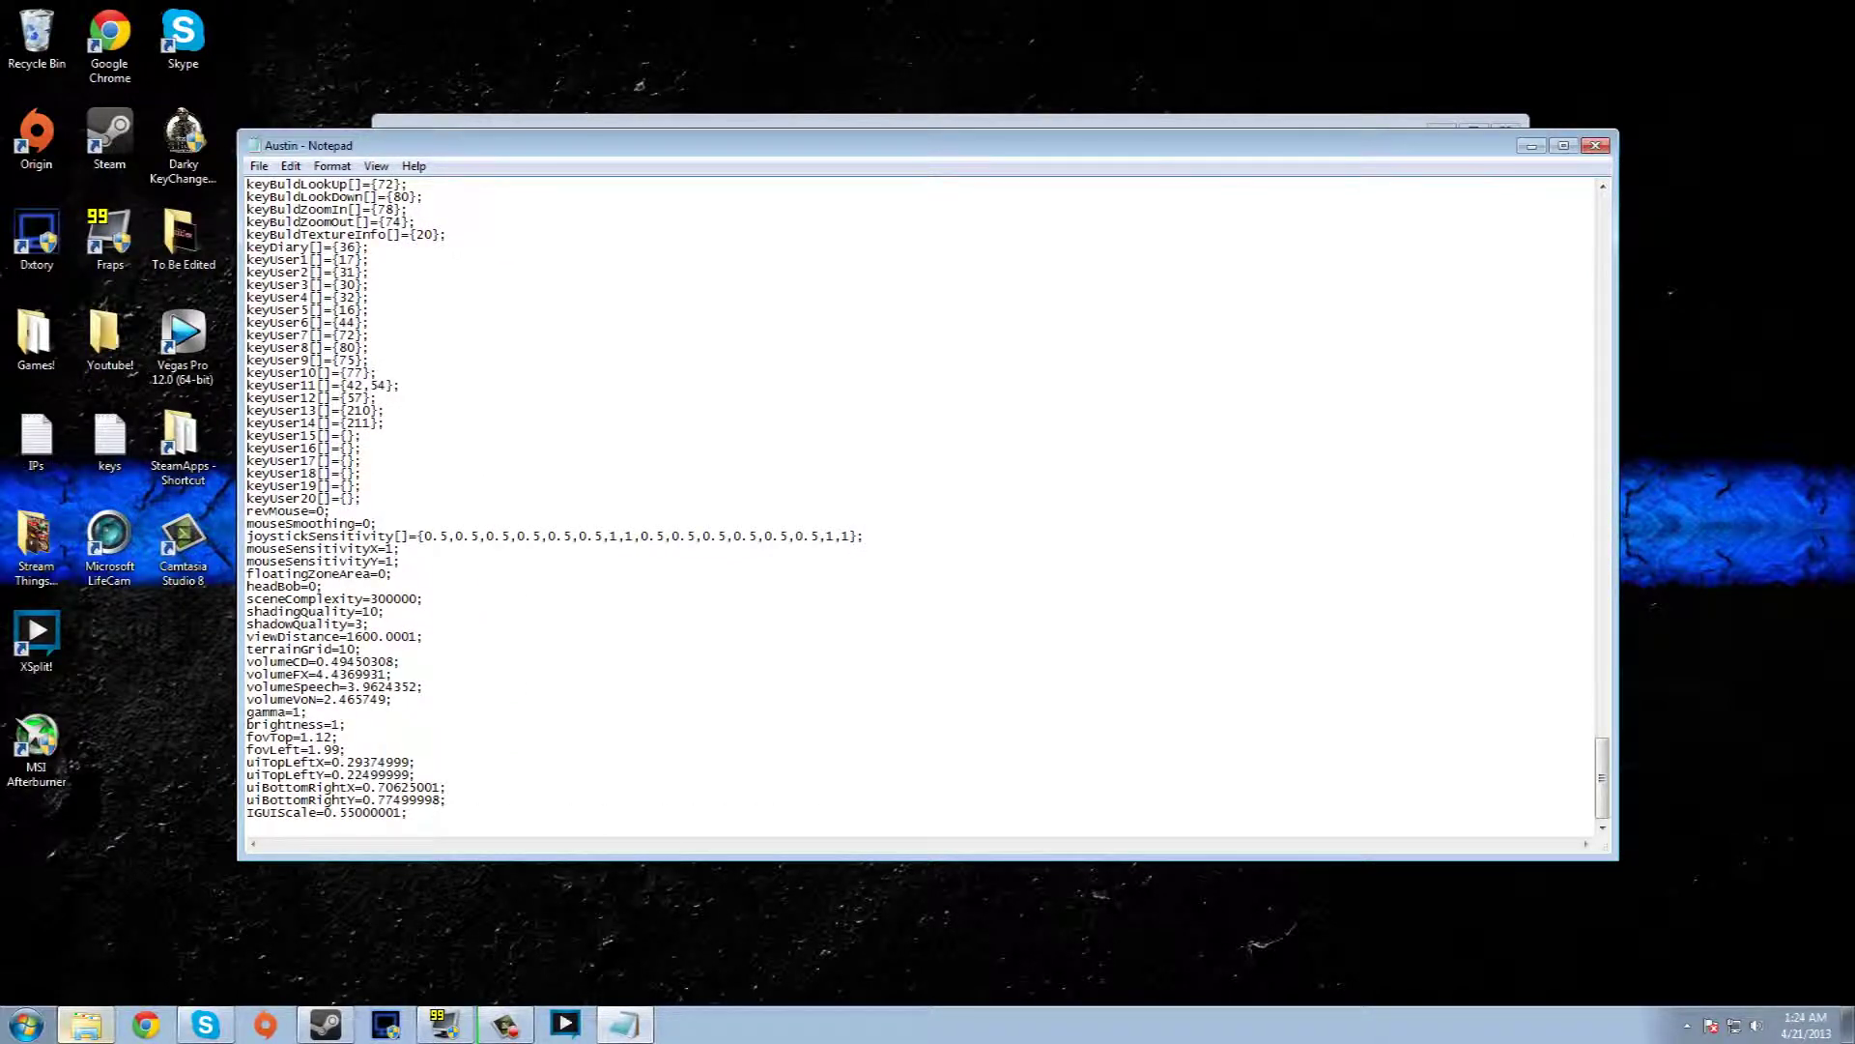
left_click_drag(322, 750, 344, 749)
key("Up")
left_click_drag(299, 738, 337, 738)
left_click_drag(310, 750, 343, 748)
left_click(326, 749)
left_click(1594, 146)
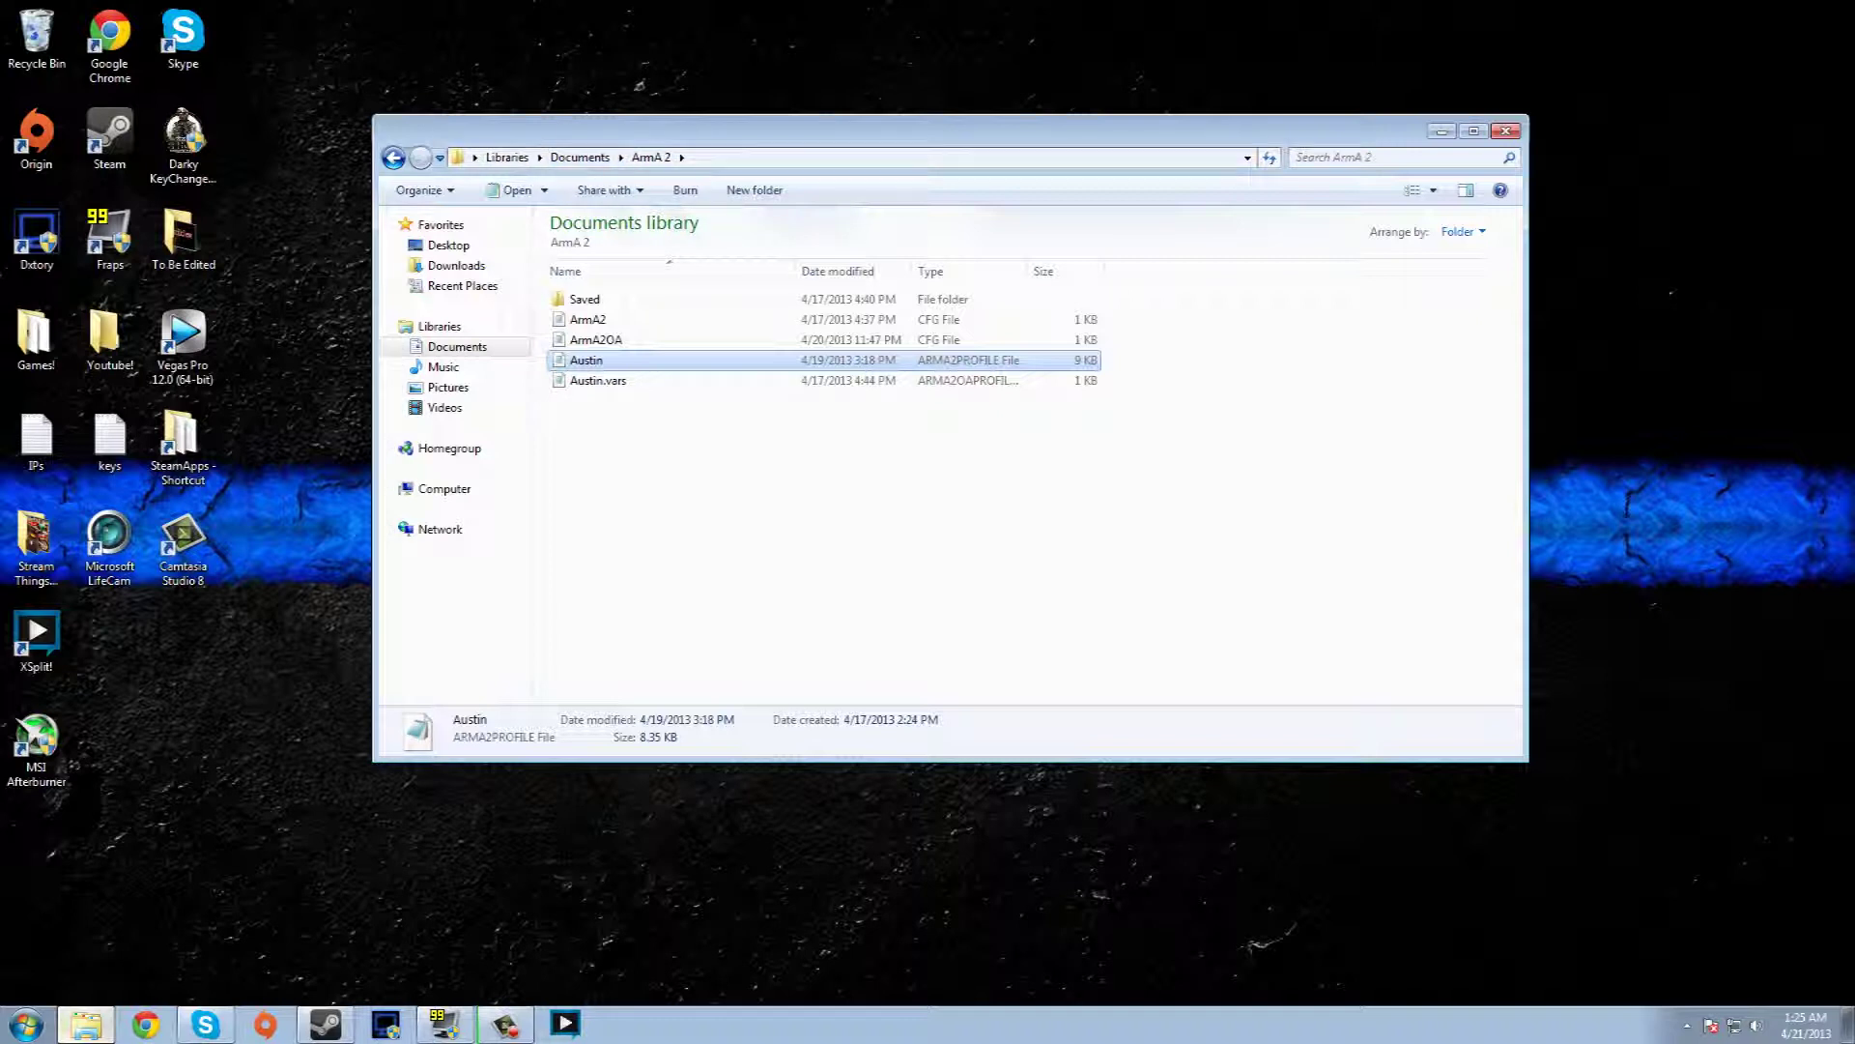
Open the ToxXxikJew profile file from ArmA 2 Other Profiles in Notepad
left_click(393, 157)
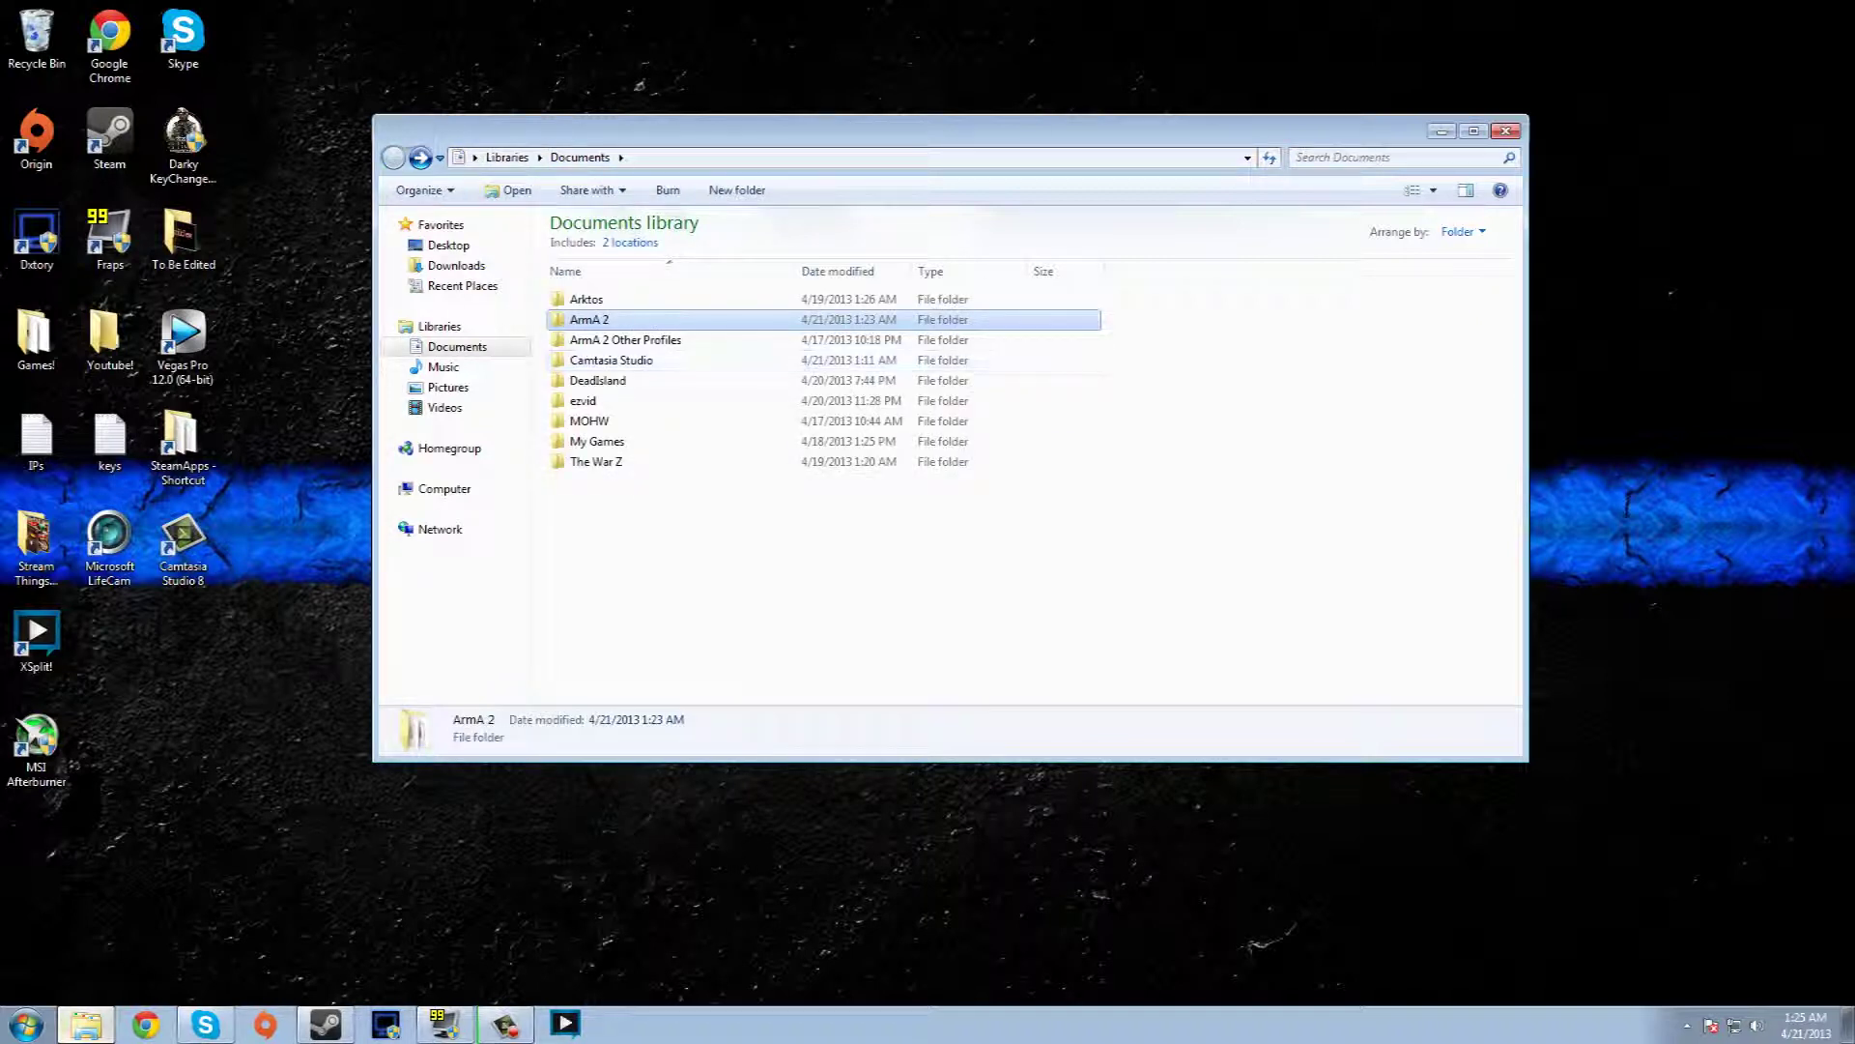
left_click(812, 580)
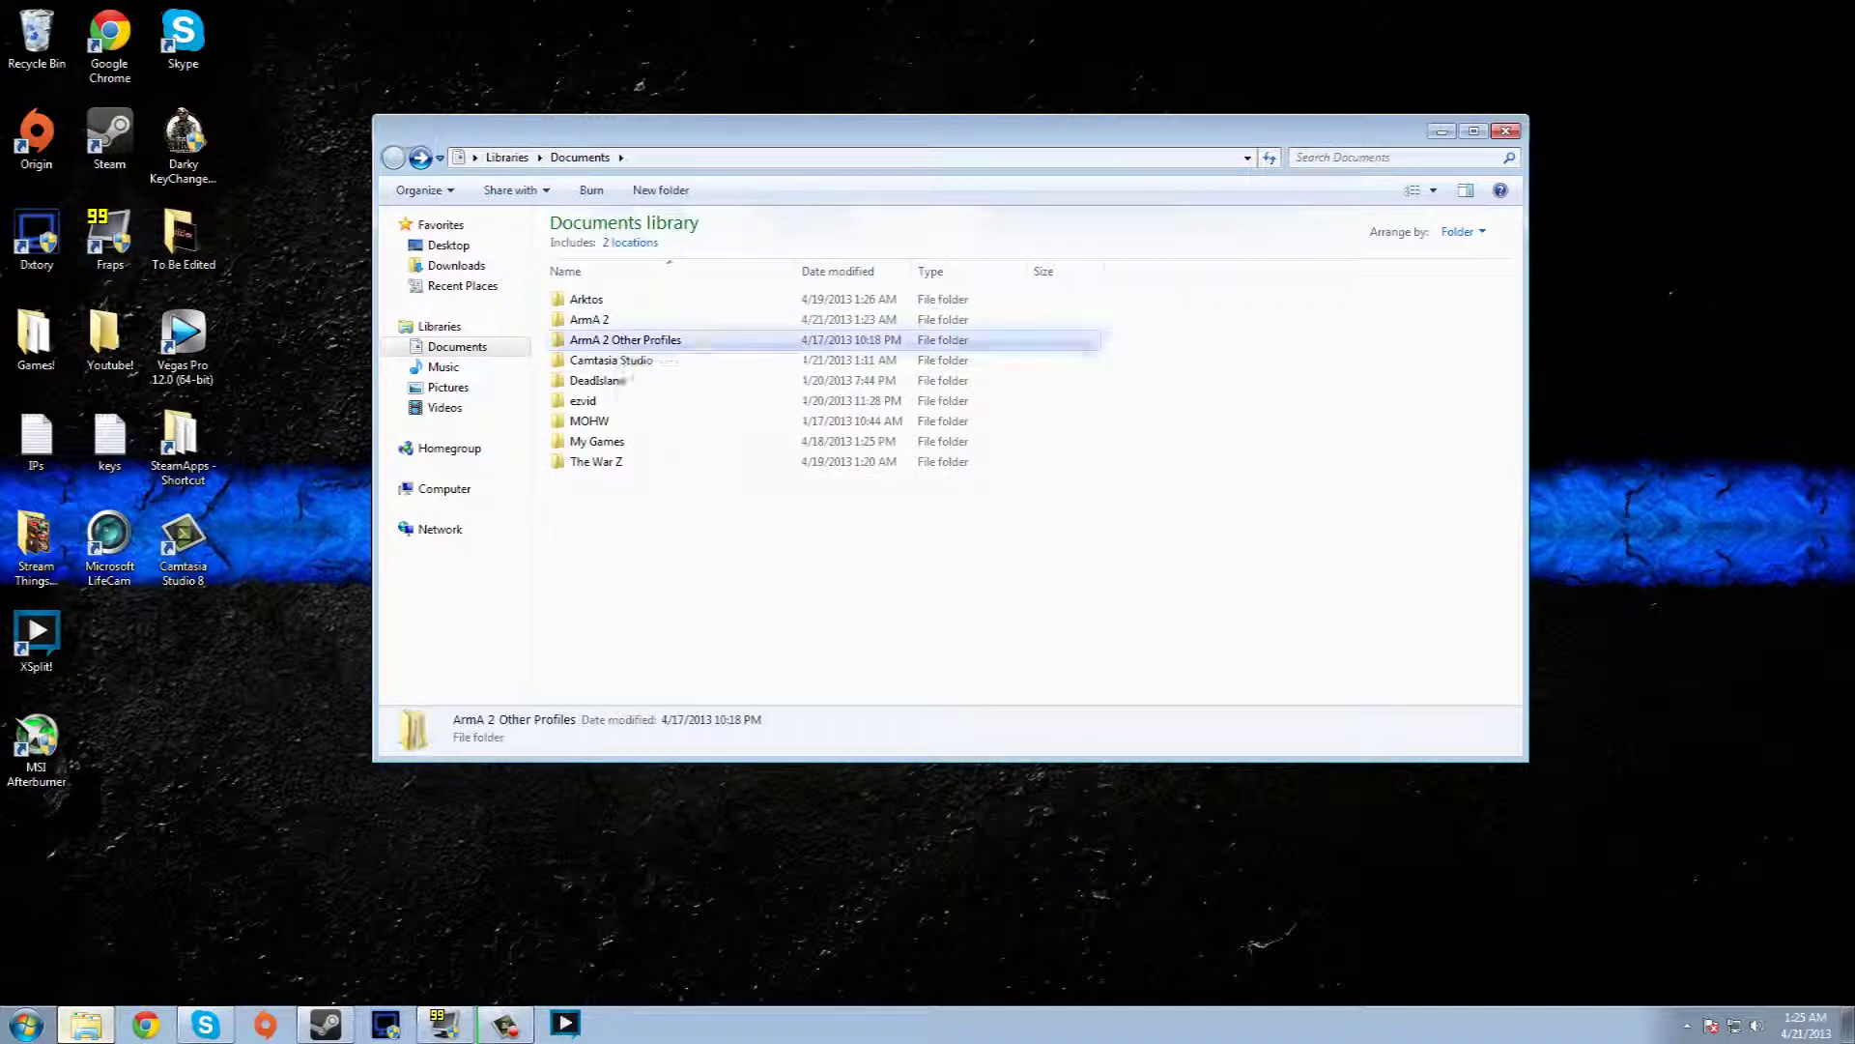
double_click(625, 340)
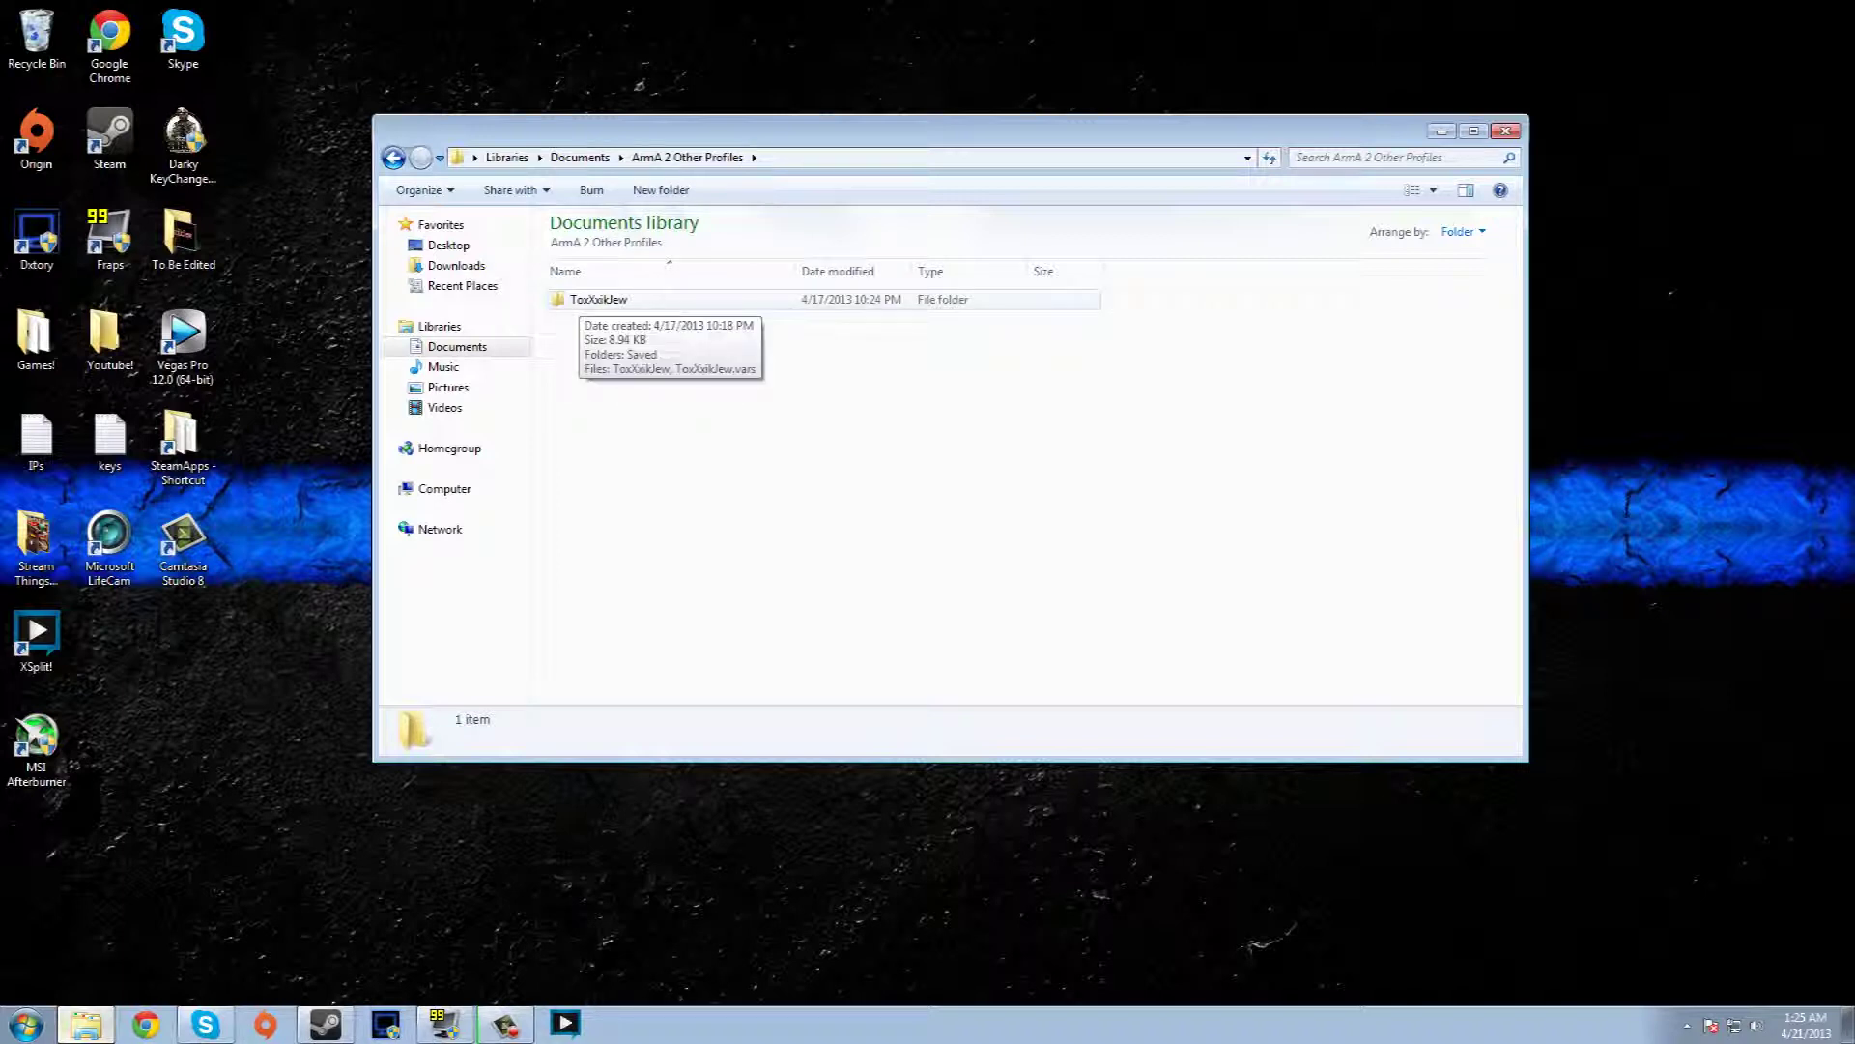
double_click(594, 299)
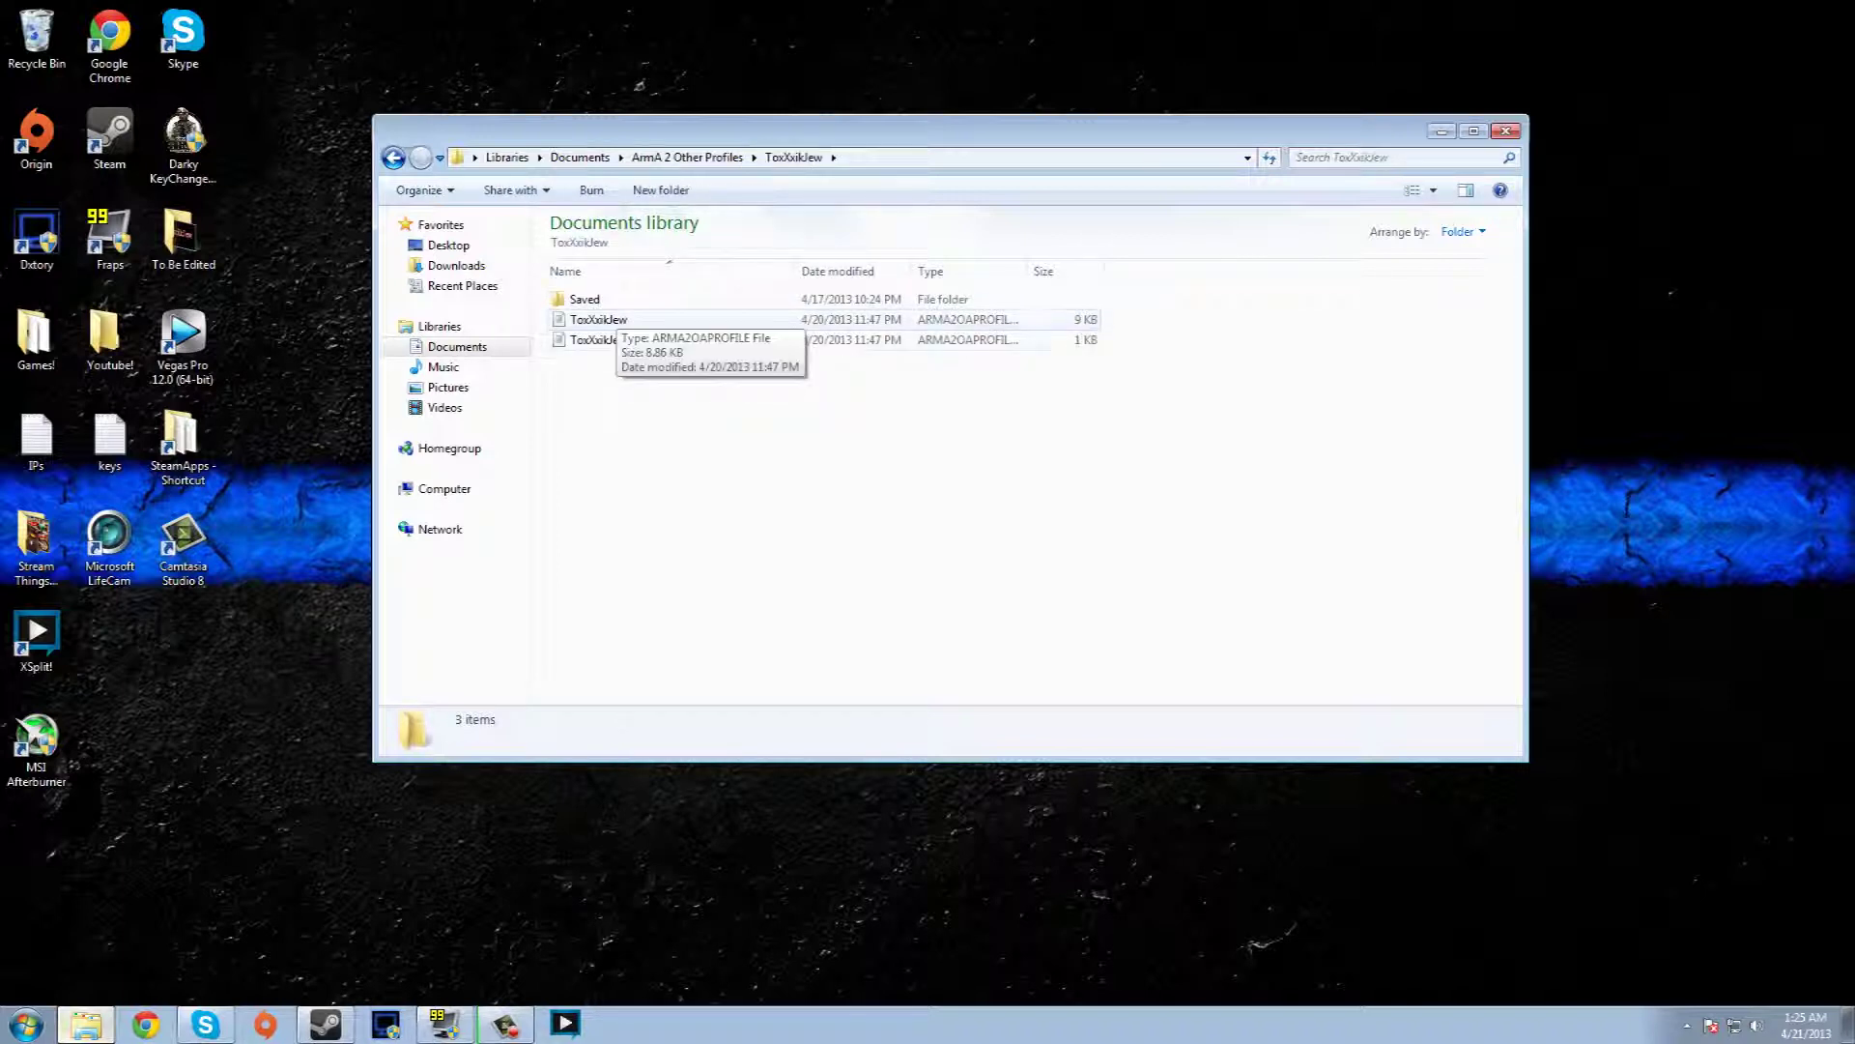
left_click(599, 319)
key("Return")
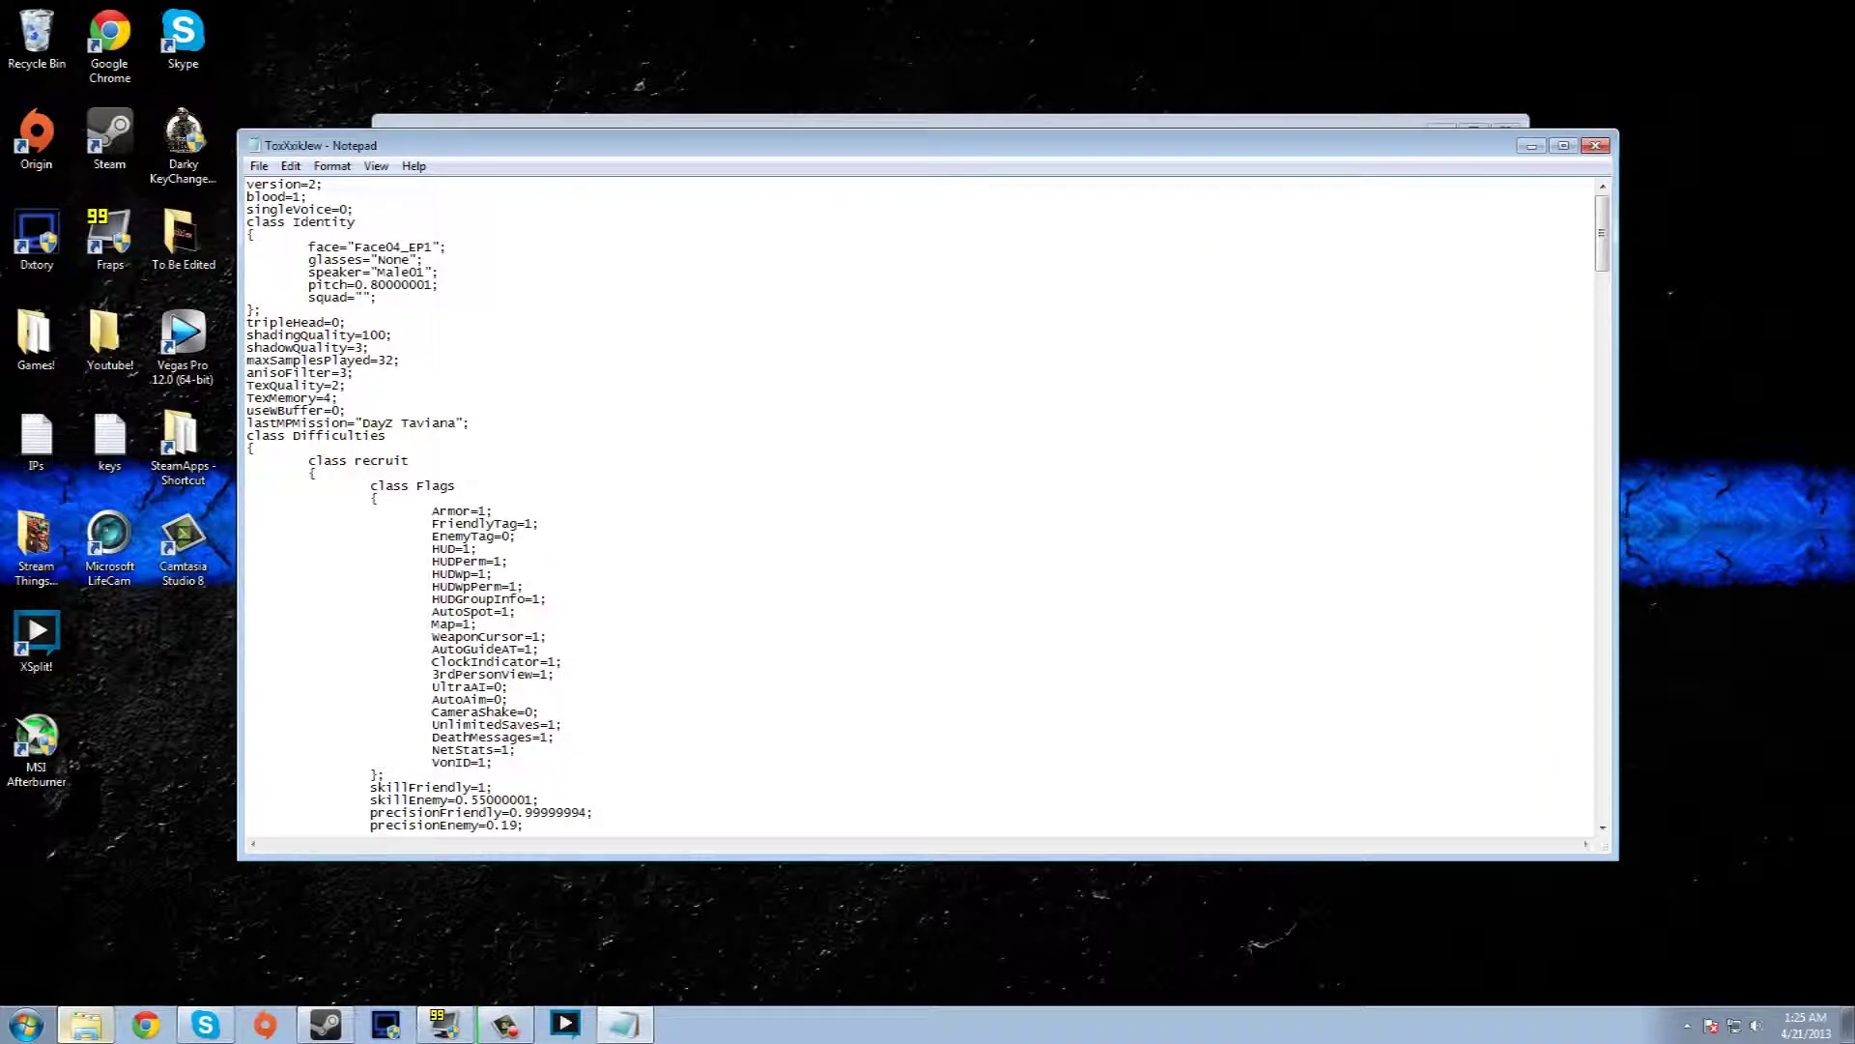
Change ToxXxikJew's fovLeft to 1.99, save the profile, and close Notepad and Explorer
key("Page_Down")
key("Page_Down")
key("Page_Down")
key("Page_Down")
key("Page_Down")
key("Page_Down")
key("Page_Down")
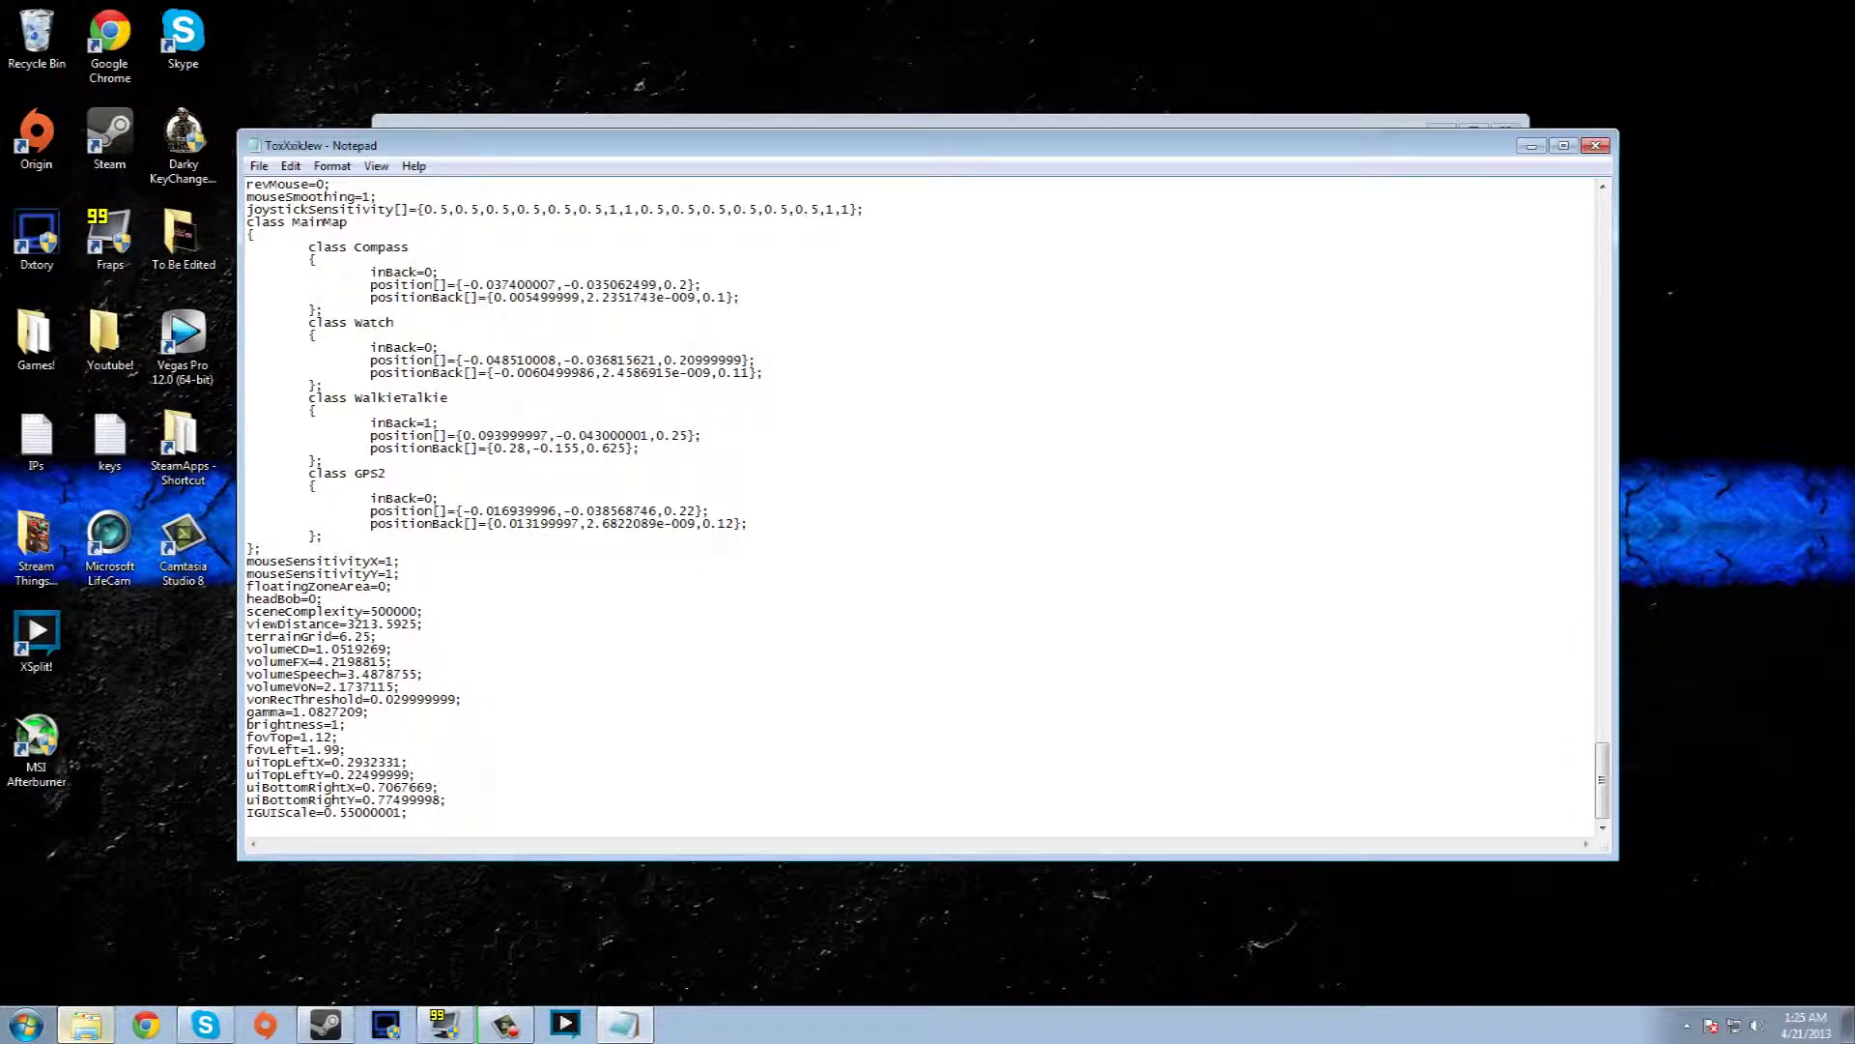
left_click_drag(299, 737, 340, 750)
type("1.99")
left_click(259, 167)
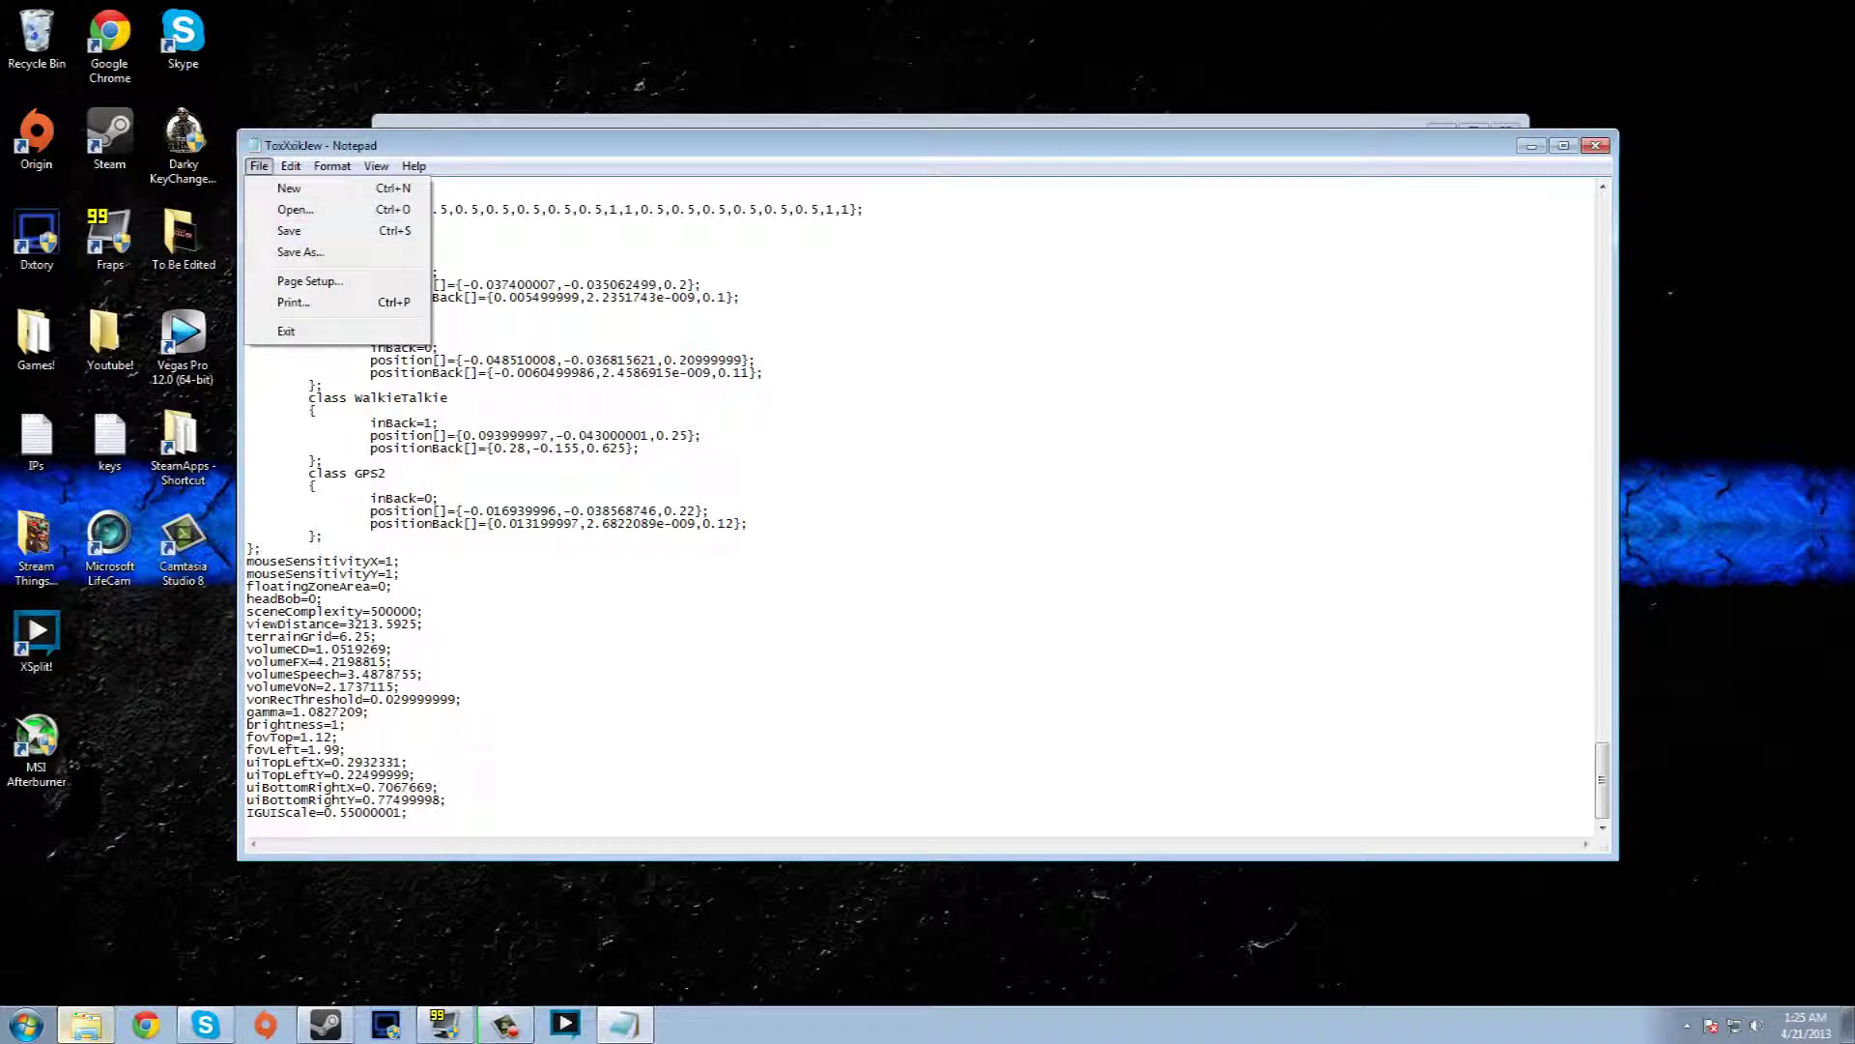
key("s")
key("alt+F4")
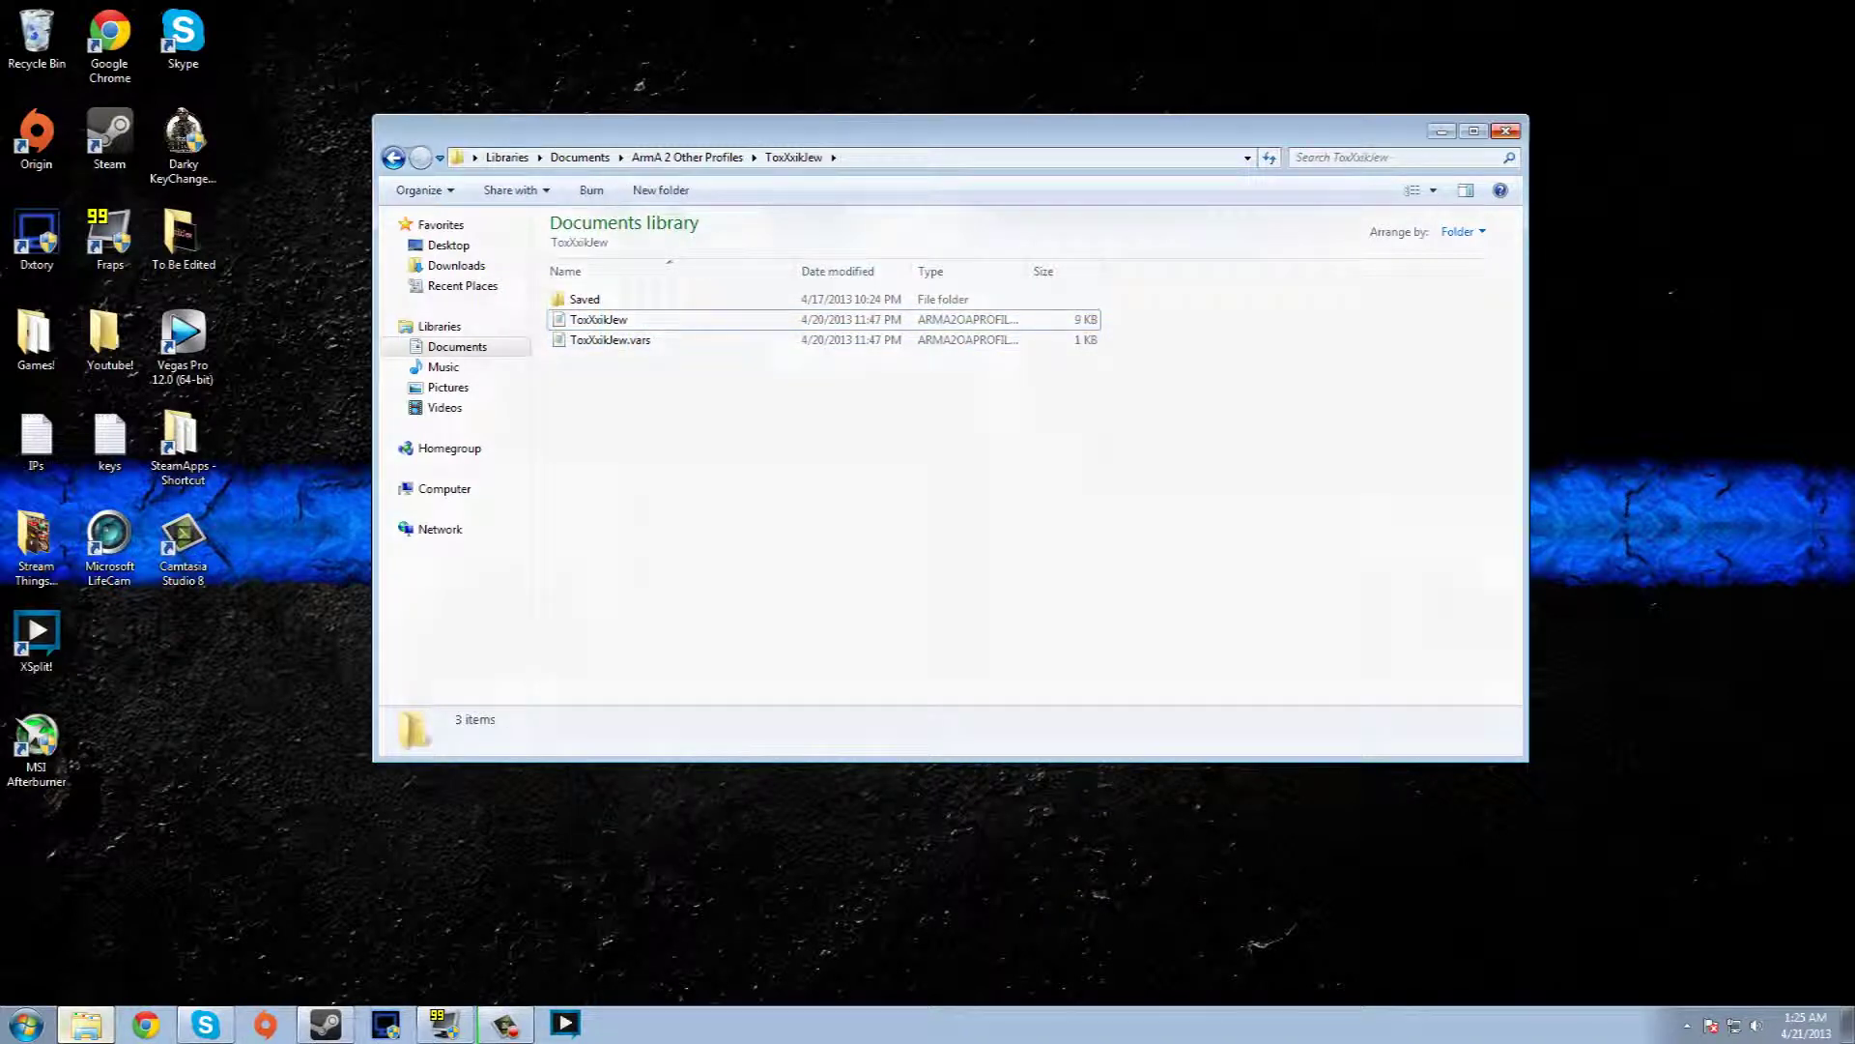
left_click(1506, 131)
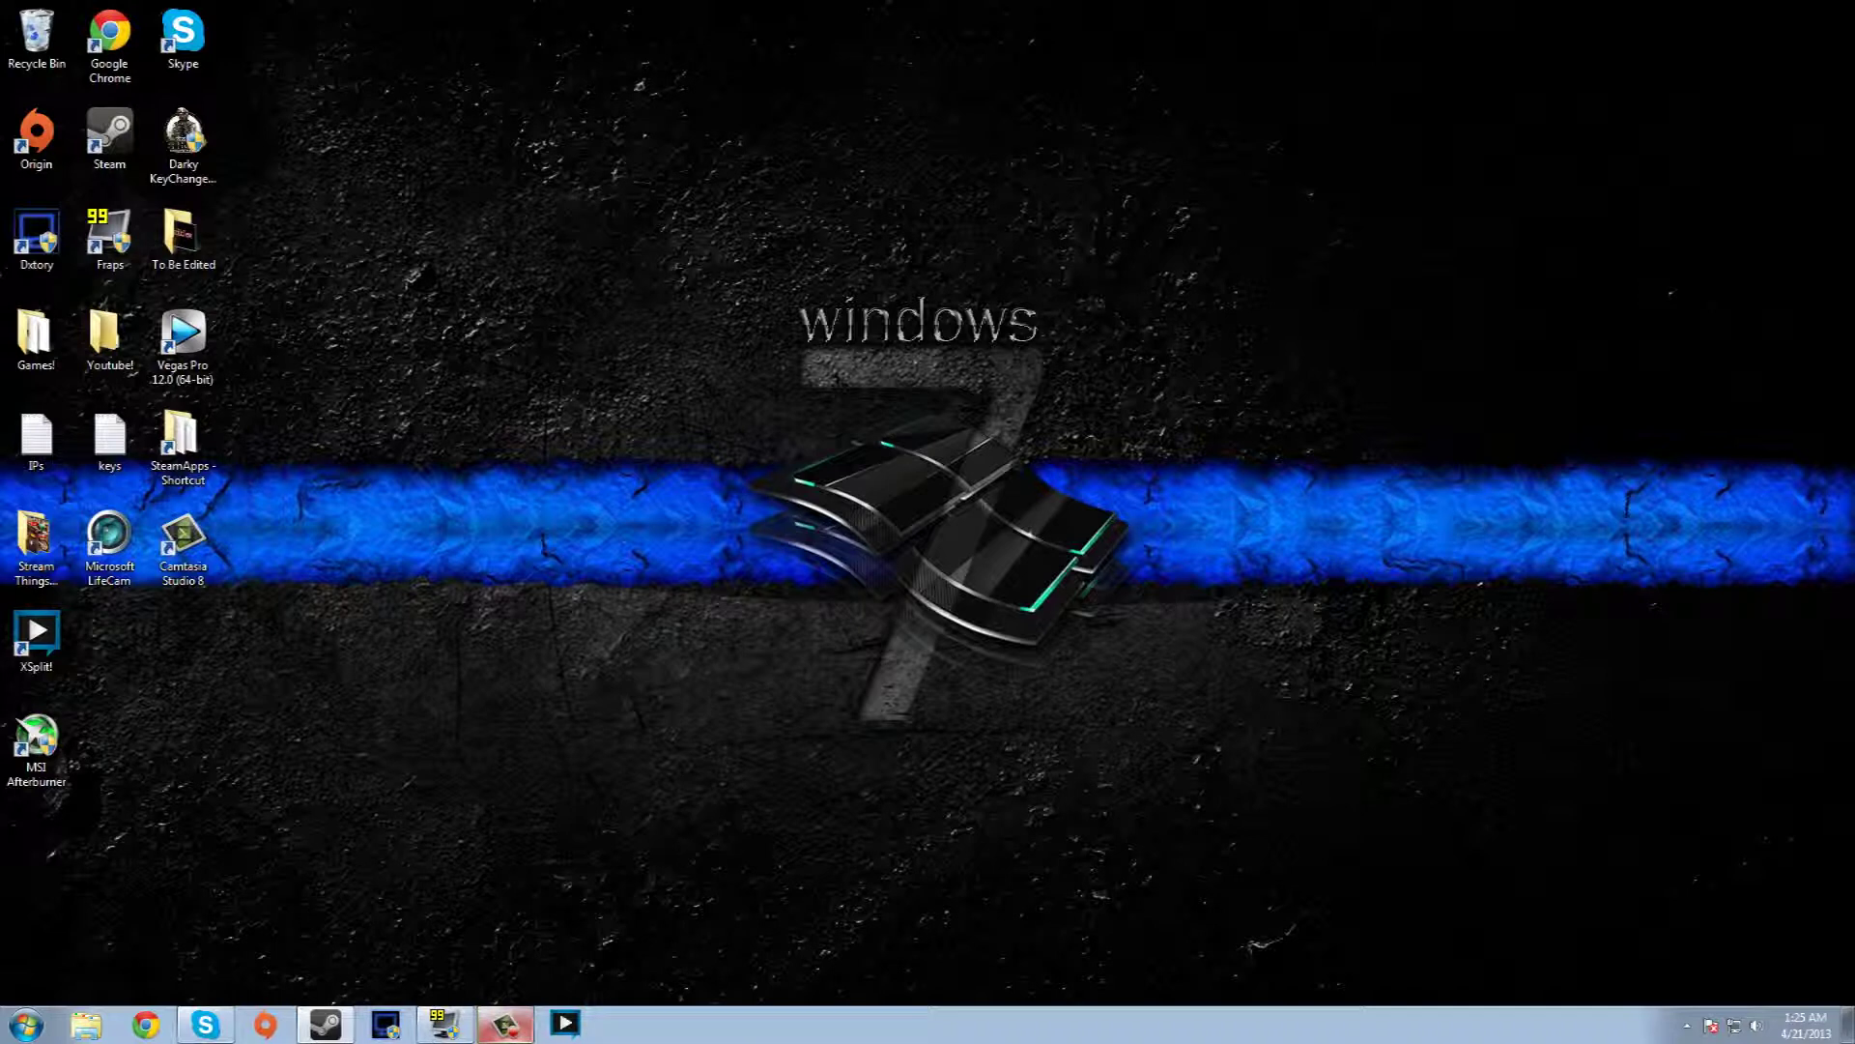